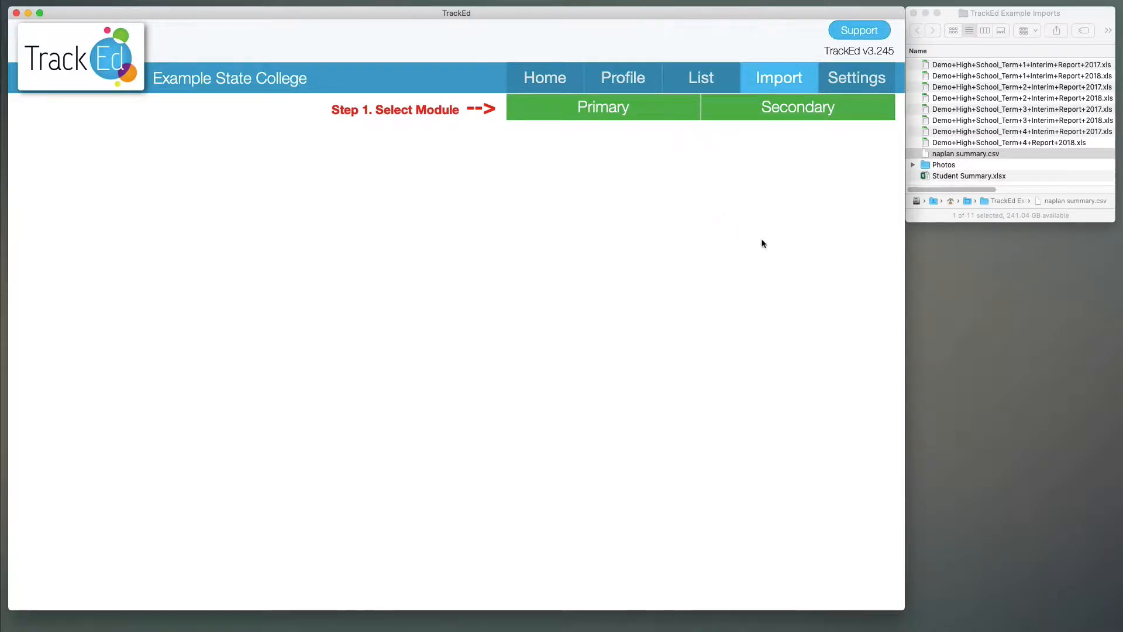
Select the Secondary module and choose the Student Summary import type.
{"action": "left_click", "coordinate": [746, 115]}
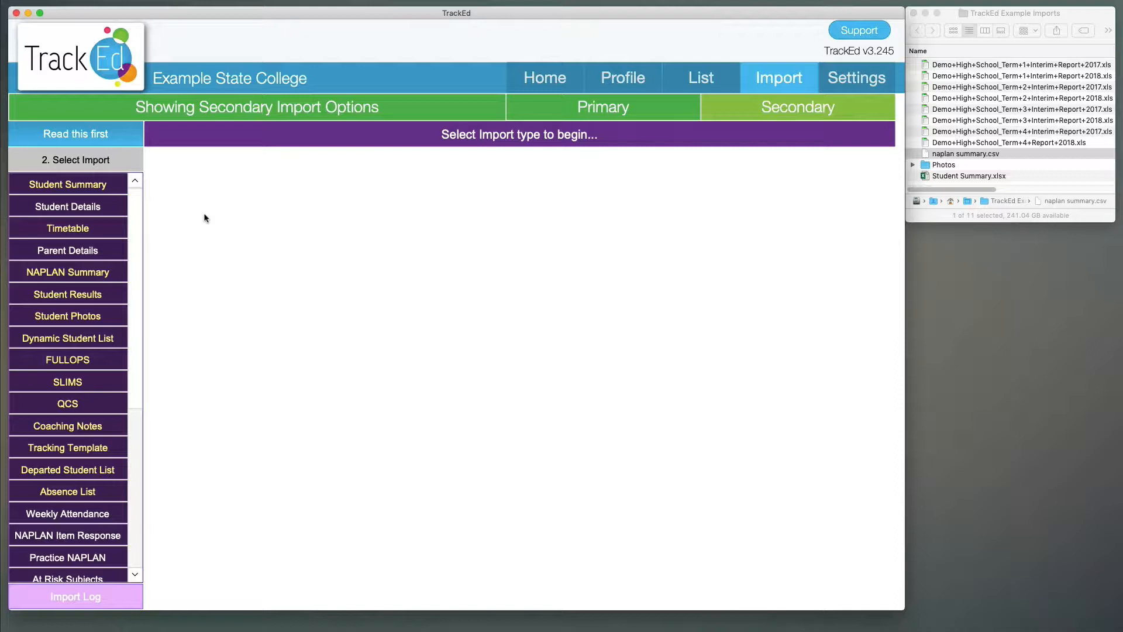
{"action": "left_click", "coordinate": [102, 186]}
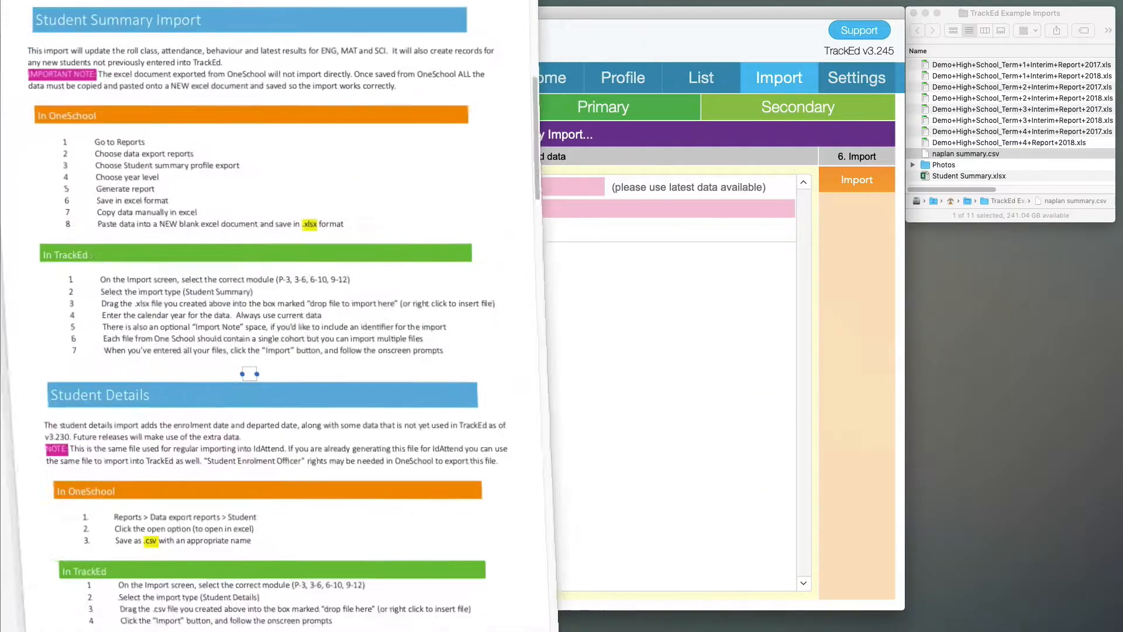
Review the overview table on page 1 of the TrackEd 3 Import Guide, including the Student Summary, NAPLAN Summary, Student Results and Student Photos rows.
{"action": "scroll", "coordinate": [373, 338], "scroll_direction": "up", "scroll_amount": 9}
{"action": "scroll", "coordinate": [373, 338], "scroll_direction": "up", "scroll_amount": 5}
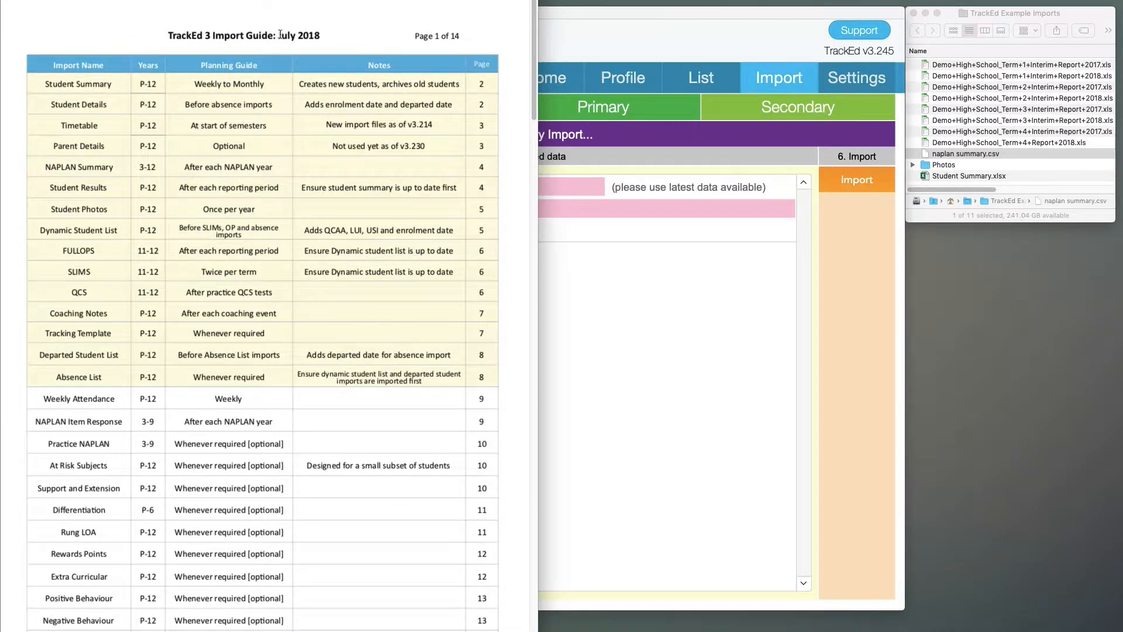
{"action": "left_click_drag", "start_coordinate": [278, 33], "coordinate": [359, 37]}
{"action": "left_click", "coordinate": [339, 34]}
{"action": "scroll", "coordinate": [140, 174], "scroll_direction": "down", "scroll_amount": 2}
{"action": "scroll", "coordinate": [140, 174], "scroll_direction": "down", "scroll_amount": 1}
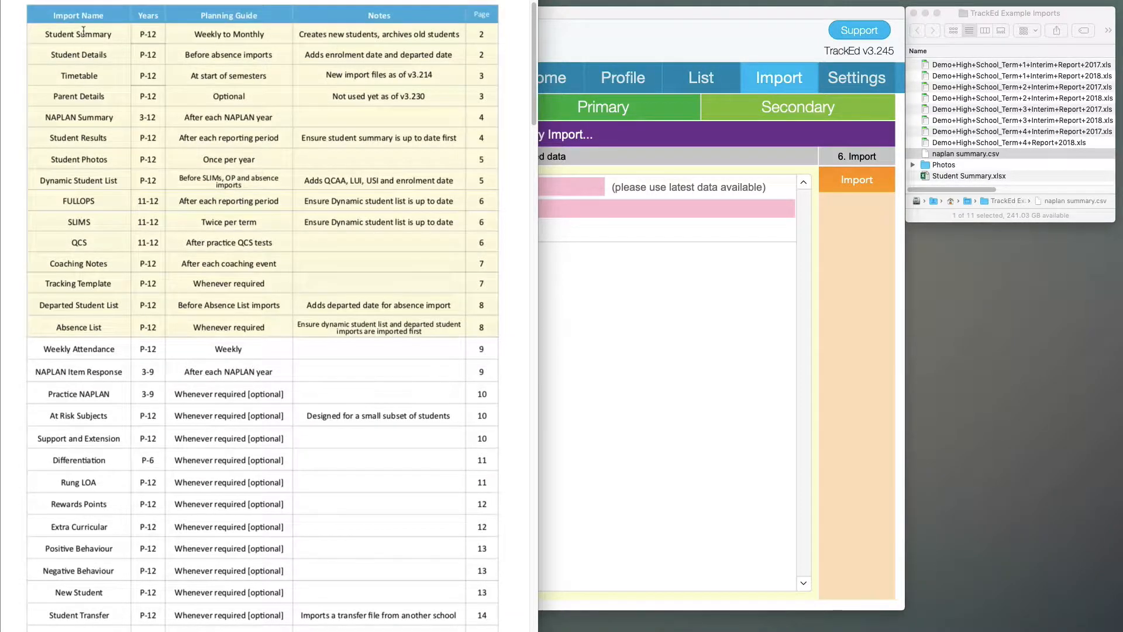
{"action": "scroll", "coordinate": [88, 345], "scroll_direction": "down", "scroll_amount": 1}
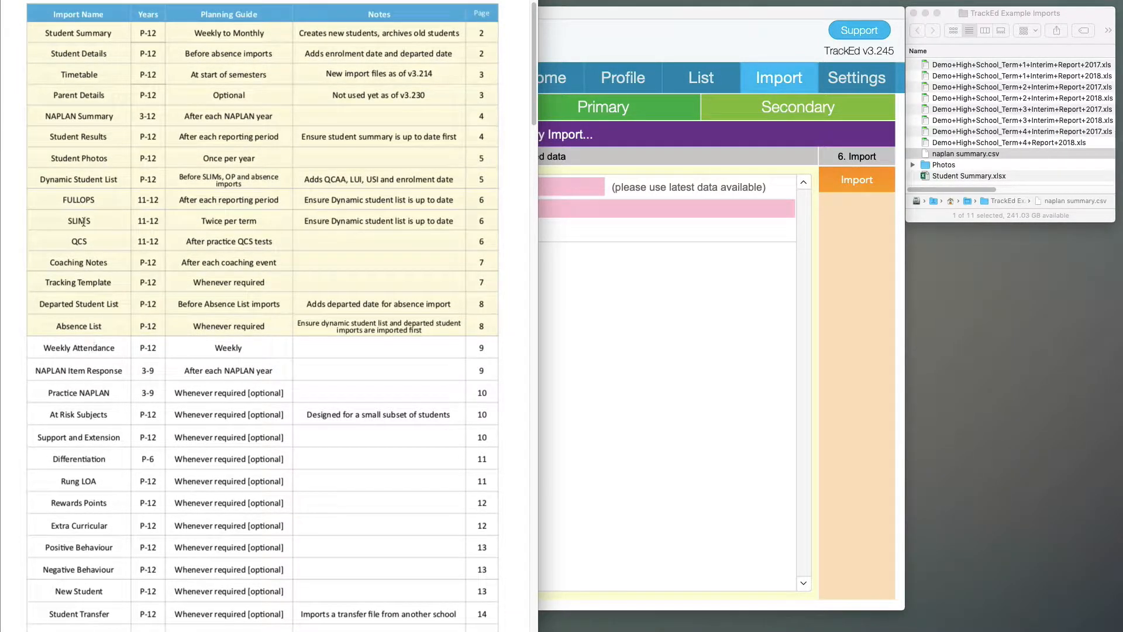
{"action": "left_click_drag", "start_coordinate": [127, 30], "coordinate": [30, 33]}
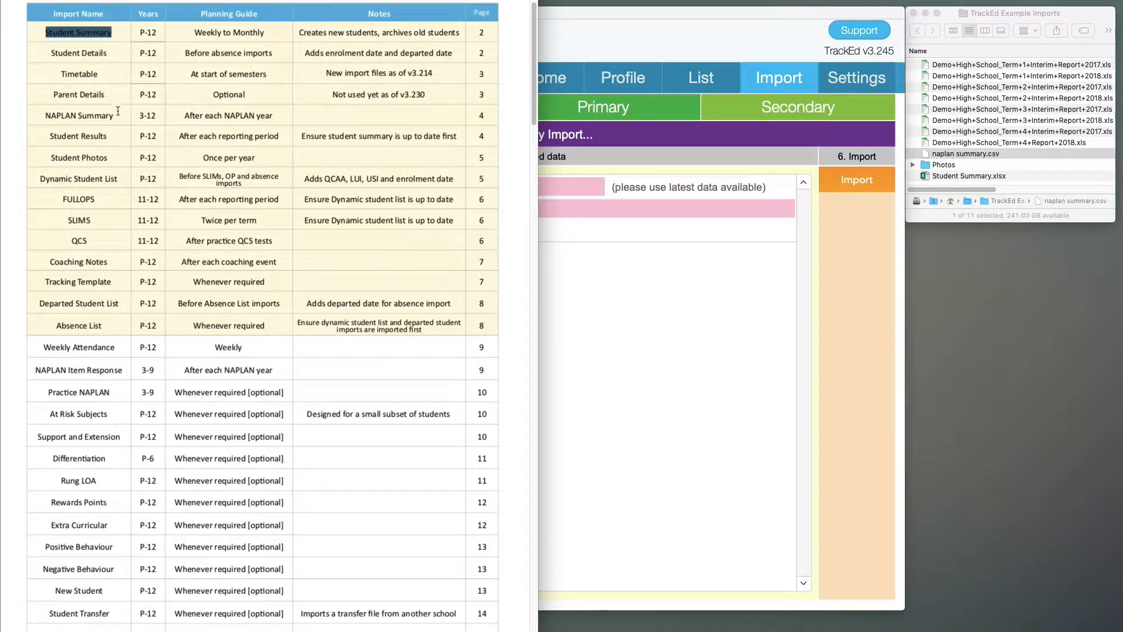
{"action": "left_click_drag", "start_coordinate": [120, 115], "coordinate": [38, 116]}
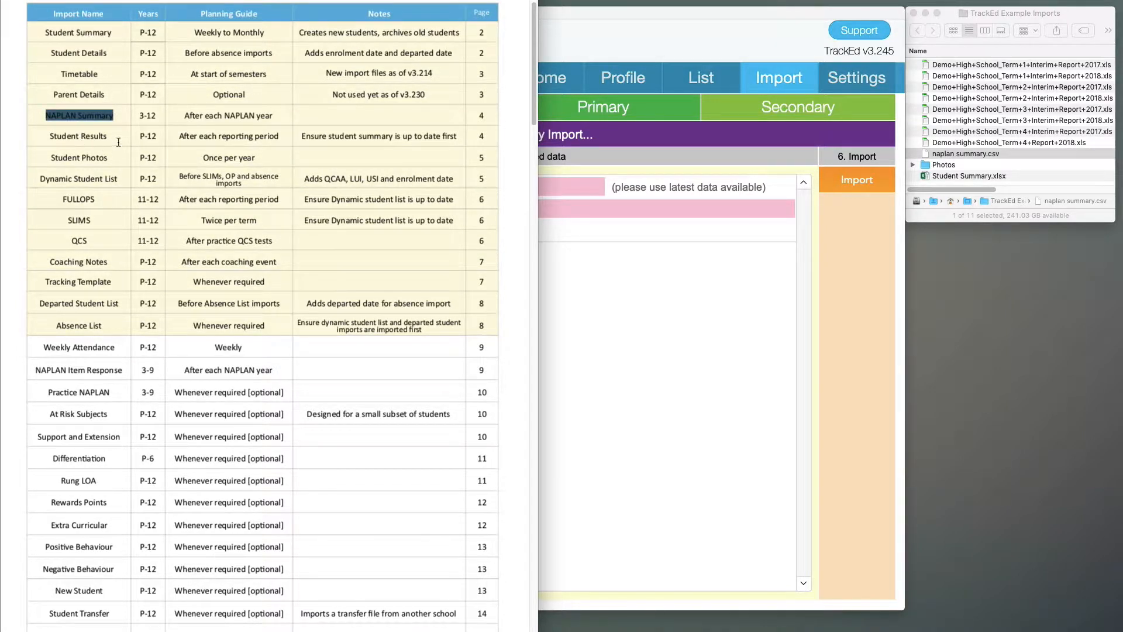
{"action": "left_click_drag", "start_coordinate": [118, 143], "coordinate": [35, 139]}
{"action": "left_click_drag", "start_coordinate": [116, 156], "coordinate": [43, 157]}
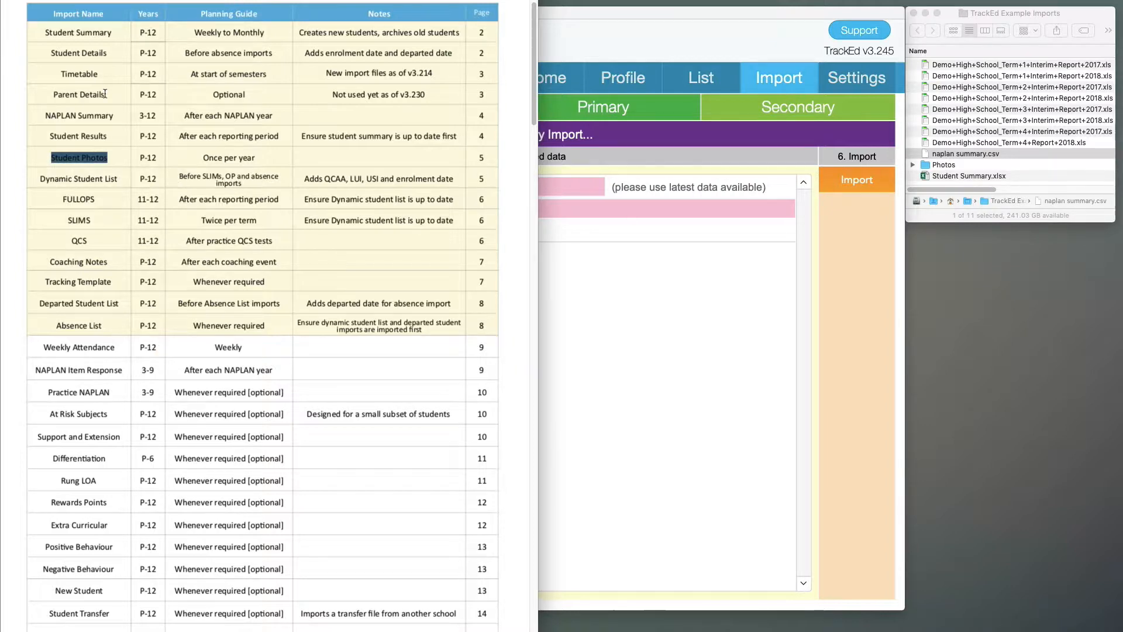
{"action": "scroll", "coordinate": [333, 218], "scroll_direction": "down", "scroll_amount": 1}
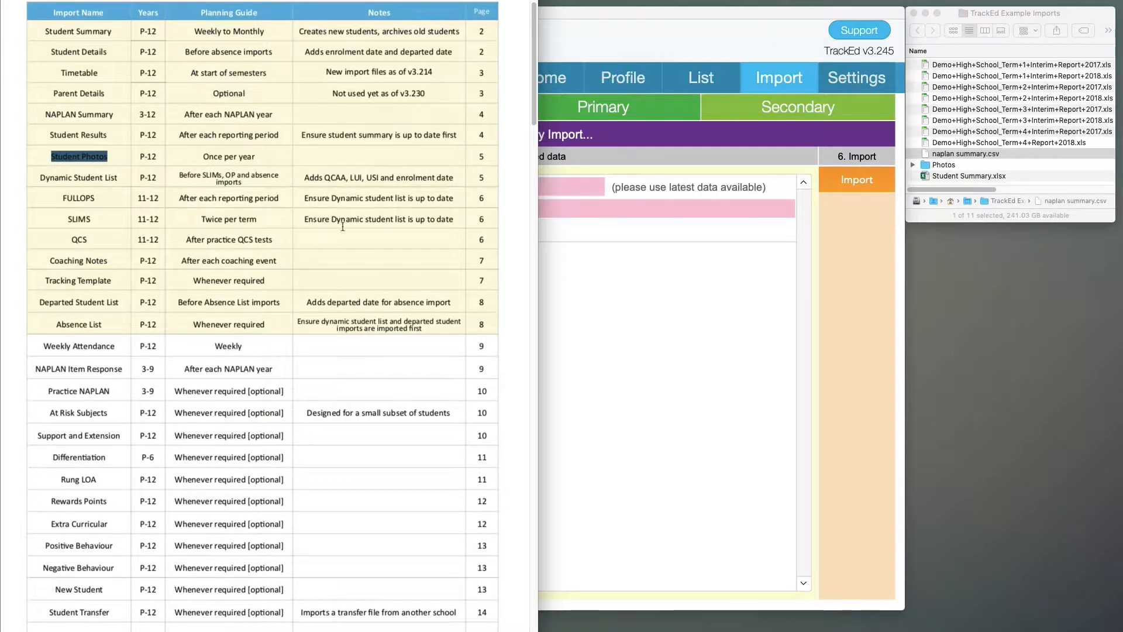
Read the Student Summary Import section of the guide, covering the OneSchool export and TrackEd import instructions.
{"action": "scroll", "coordinate": [217, 407], "scroll_direction": "down", "scroll_amount": 10}
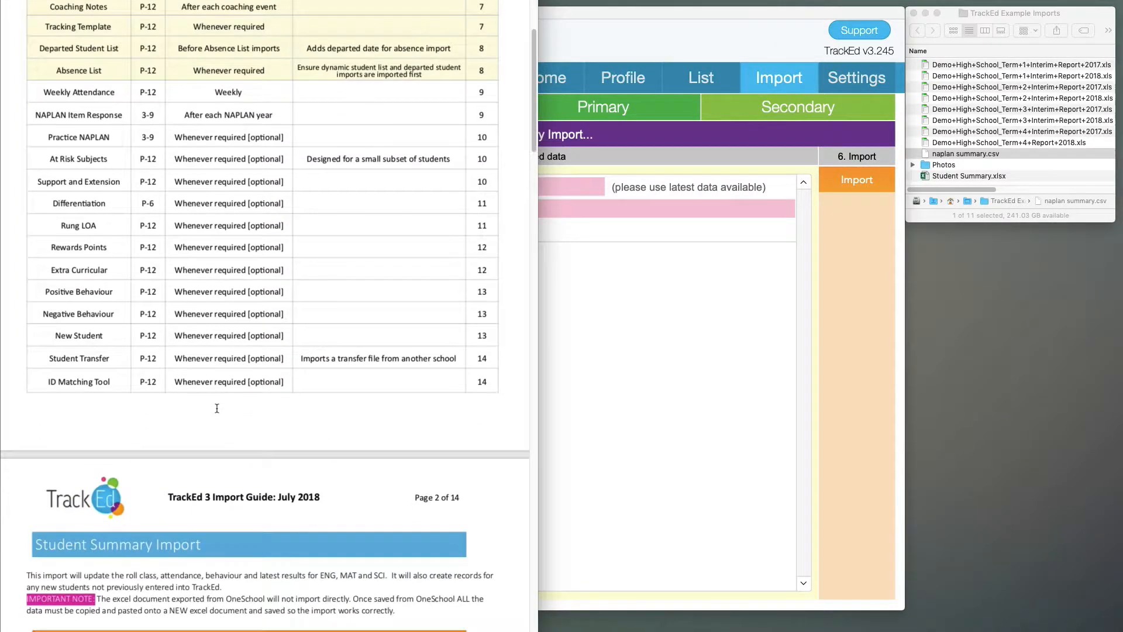
{"action": "scroll", "coordinate": [216, 408], "scroll_direction": "down", "scroll_amount": 4}
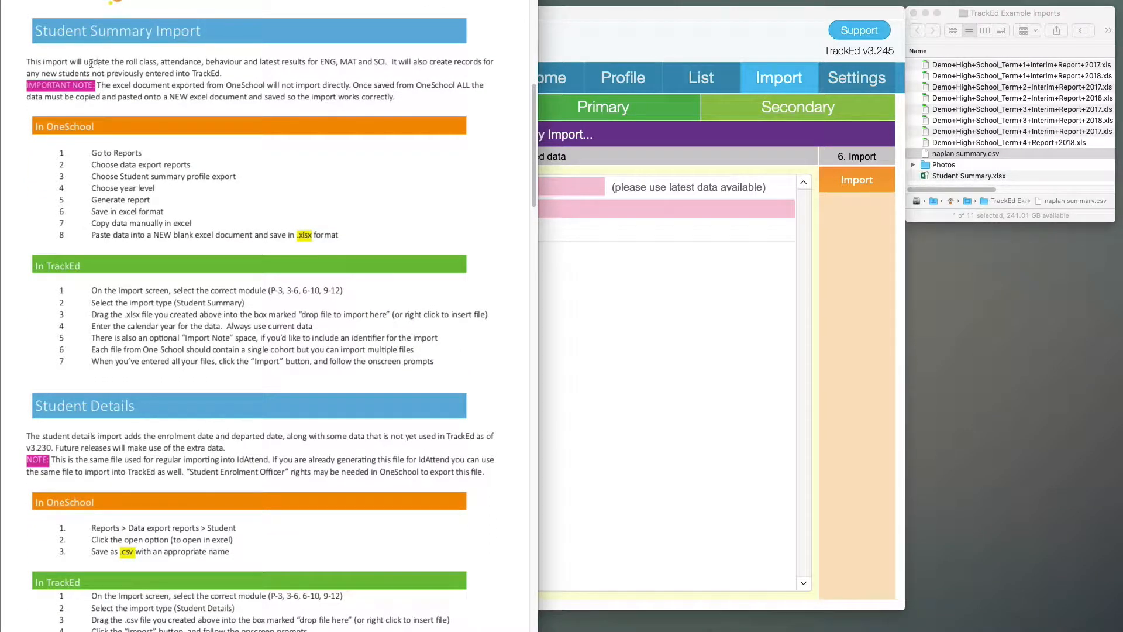
{"action": "scroll", "coordinate": [67, 116], "scroll_direction": "down", "scroll_amount": 1}
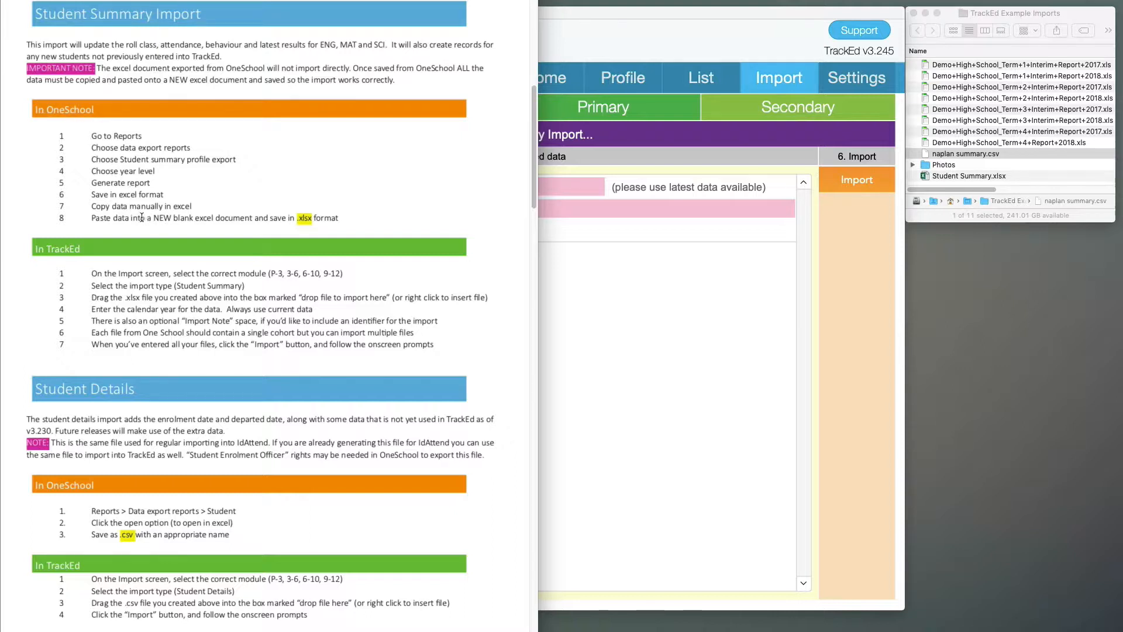
{"action": "mouse_move", "coordinate": [91, 205]}
{"action": "left_mouse_down"}
{"action": "mouse_move", "coordinate": [369, 217]}
{"action": "mouse_move", "coordinate": [94, 206]}
{"action": "mouse_move", "coordinate": [108, 207]}
{"action": "left_mouse_up"}
{"action": "left_click", "coordinate": [111, 211]}
{"action": "left_click", "coordinate": [975, 131]}
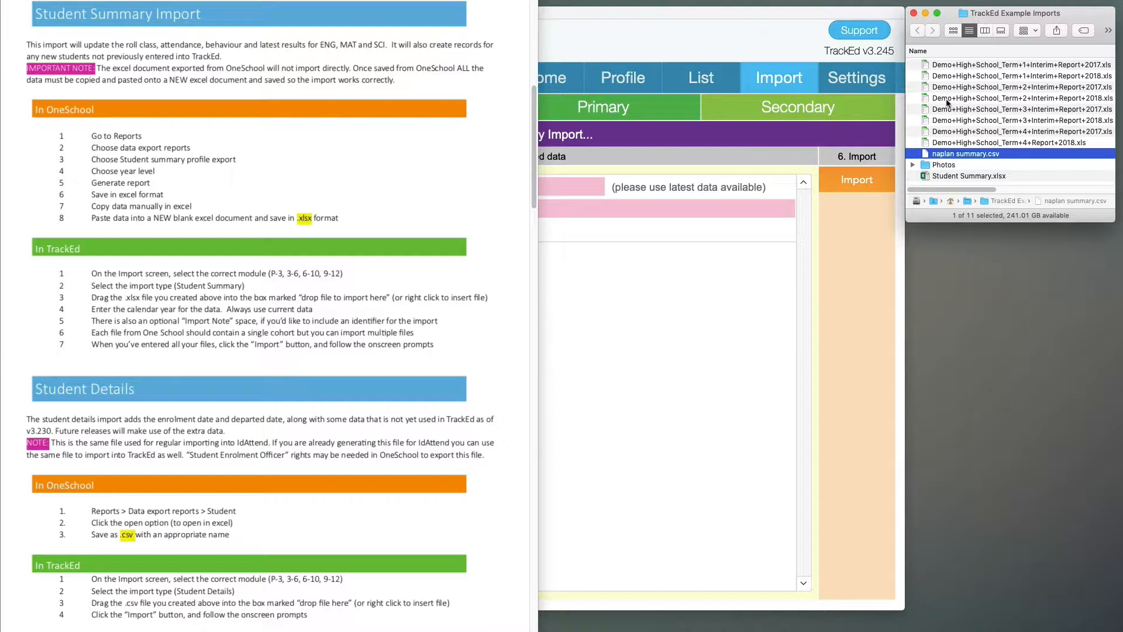
{"action": "left_click", "coordinate": [249, 304]}
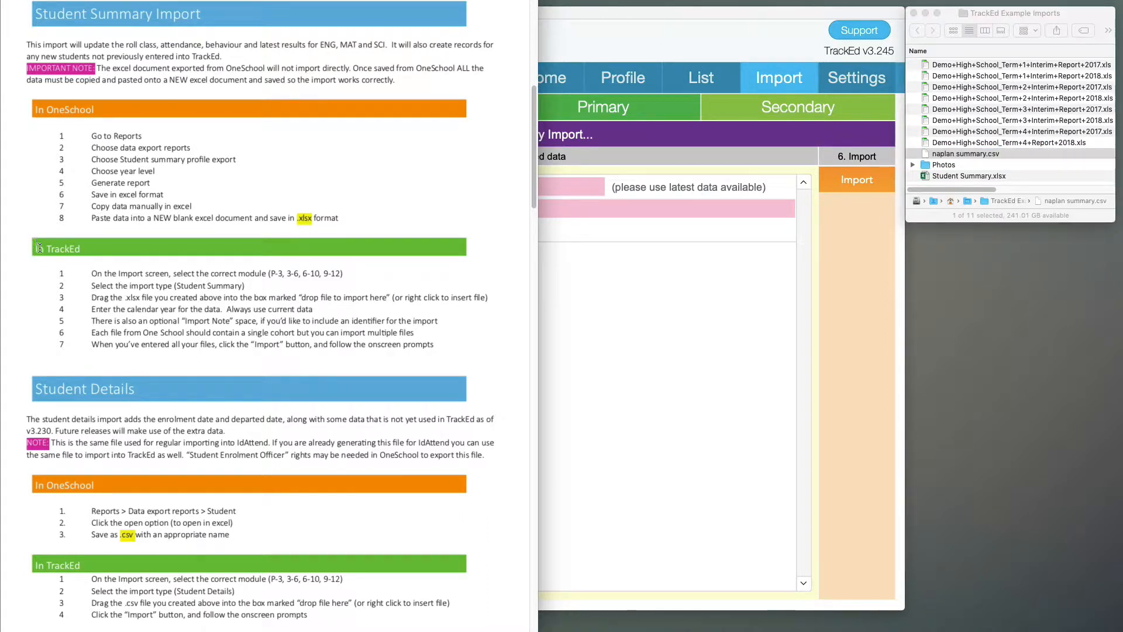
{"action": "left_click_drag", "start_coordinate": [39, 248], "coordinate": [165, 332]}
{"action": "left_click", "coordinate": [165, 332]}
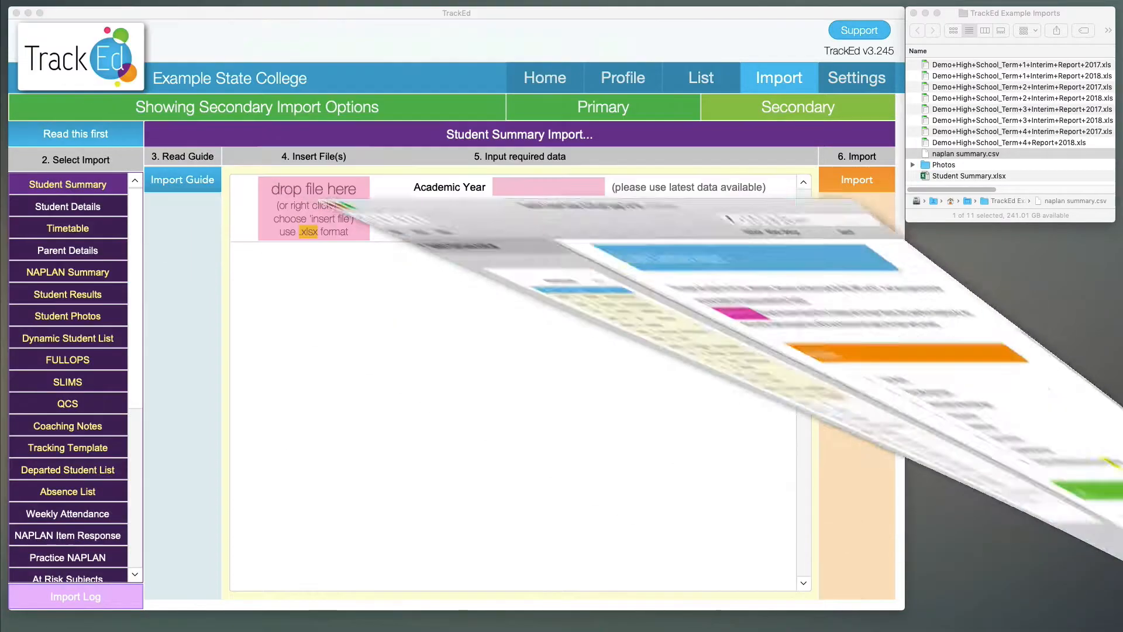
Add Student Summary.xlsx from the TrackEd Example Imports folder as the file for the Student Summary import.
{"action": "left_click", "coordinate": [351, 304]}
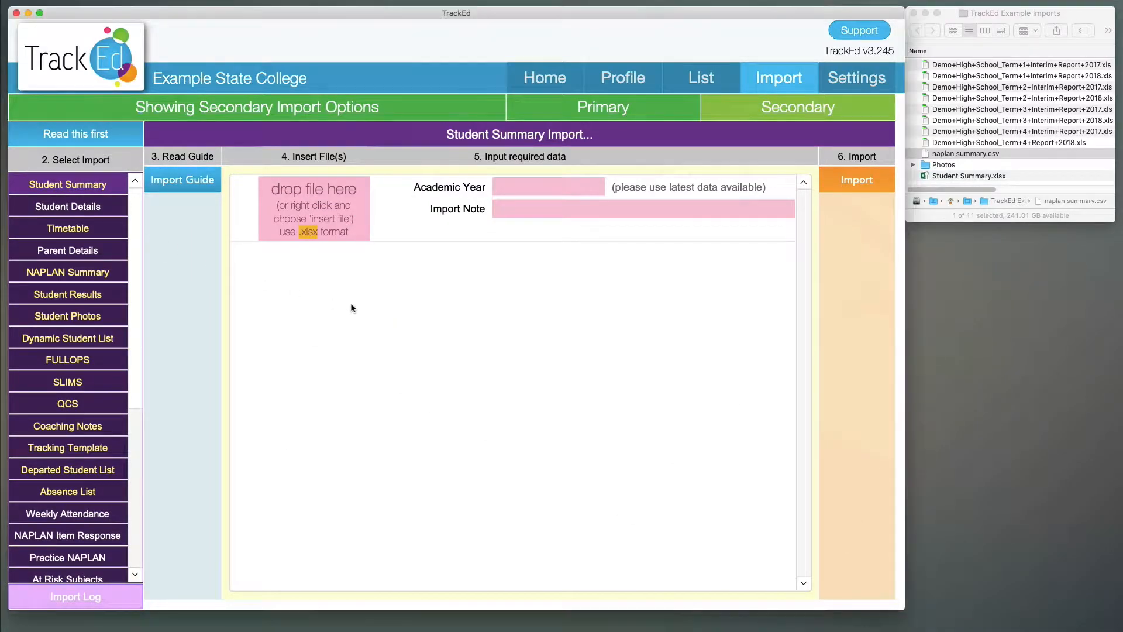
{"action": "right_click", "coordinate": [326, 194]}
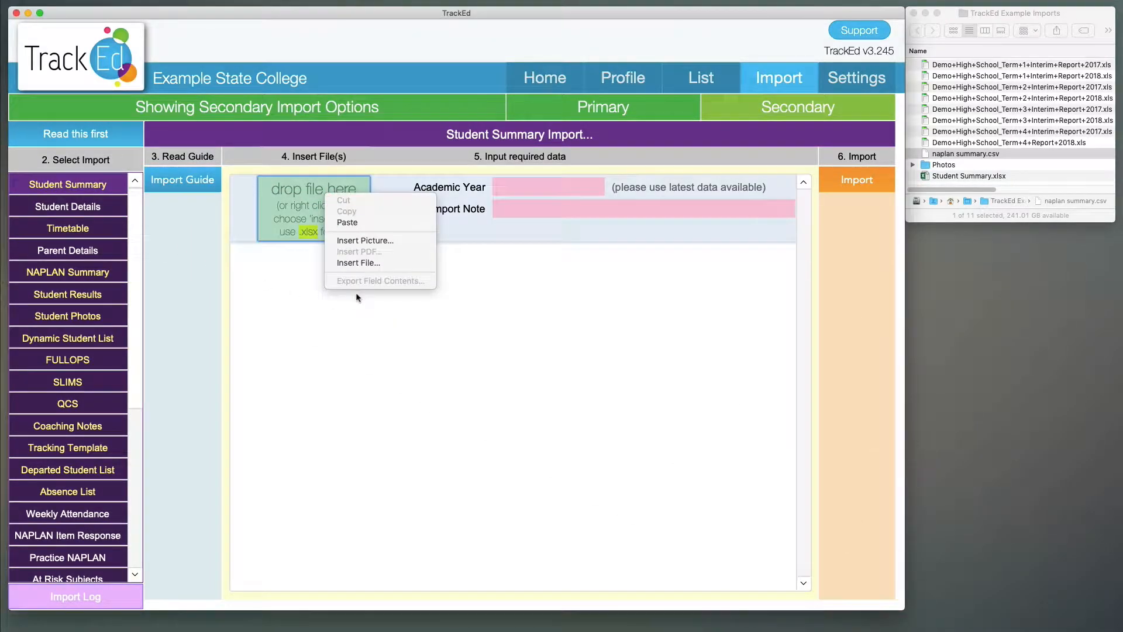
{"action": "left_click", "coordinate": [381, 267]}
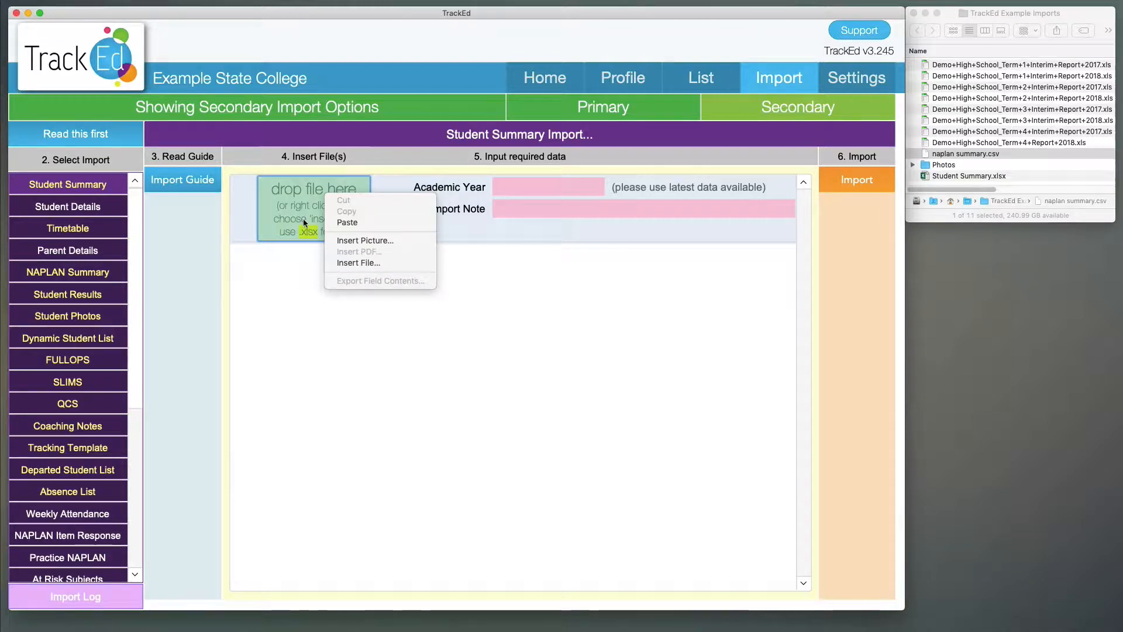
{"action": "left_click", "coordinate": [956, 178]}
{"action": "left_click", "coordinate": [969, 177]}
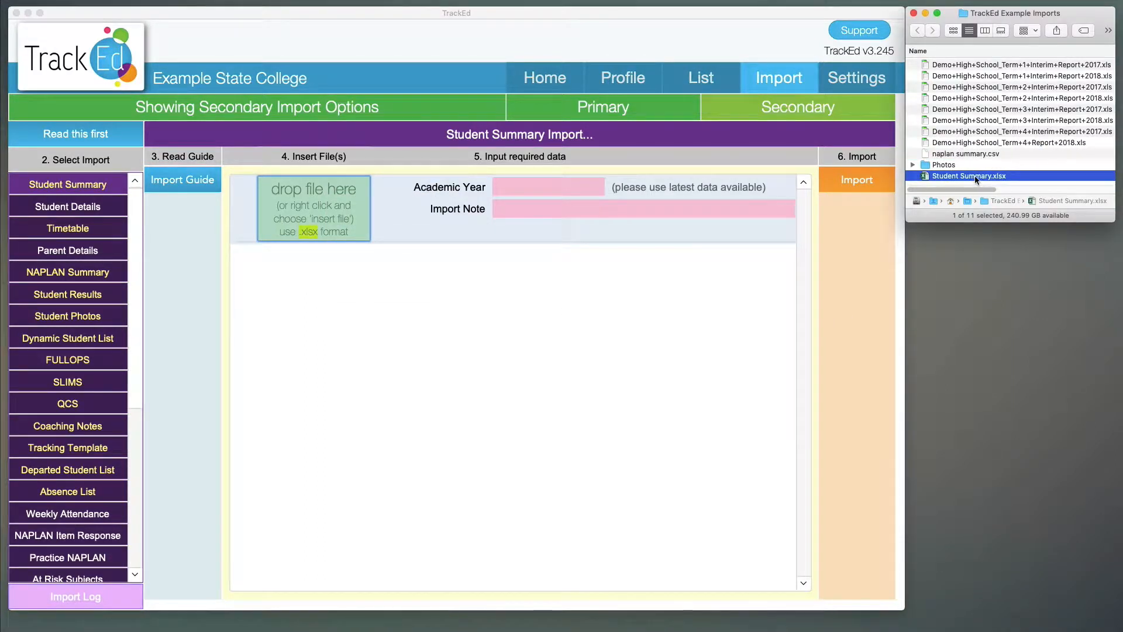
{"action": "left_click_drag", "start_coordinate": [982, 178], "coordinate": [348, 229]}
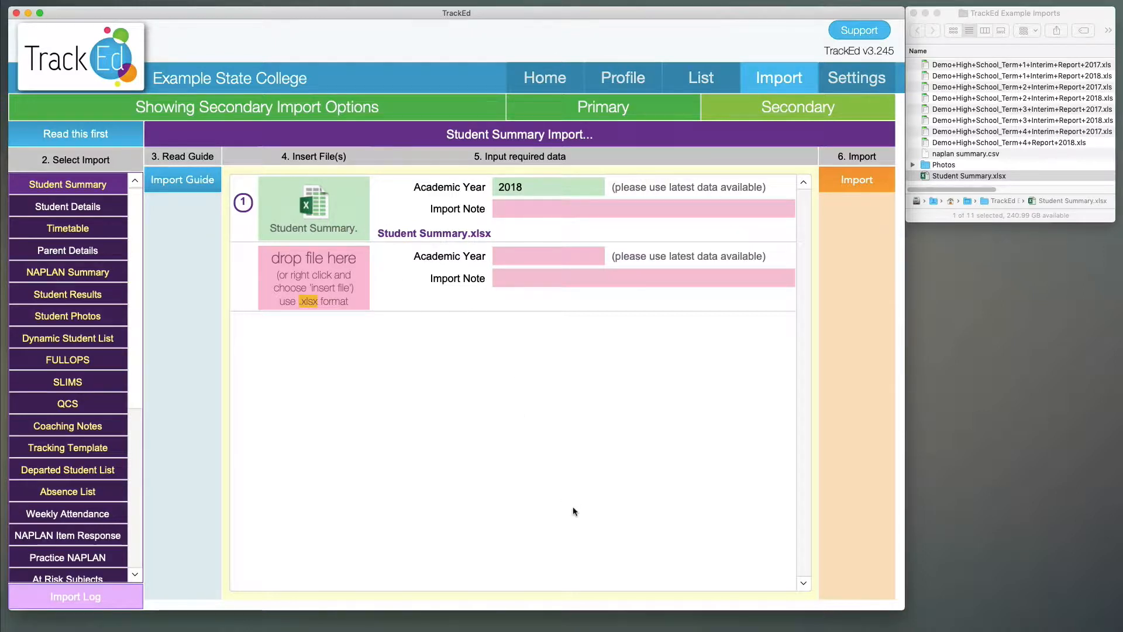
Start the Student Summary import and confirm that it should proceed.
{"action": "left_click", "coordinate": [859, 185]}
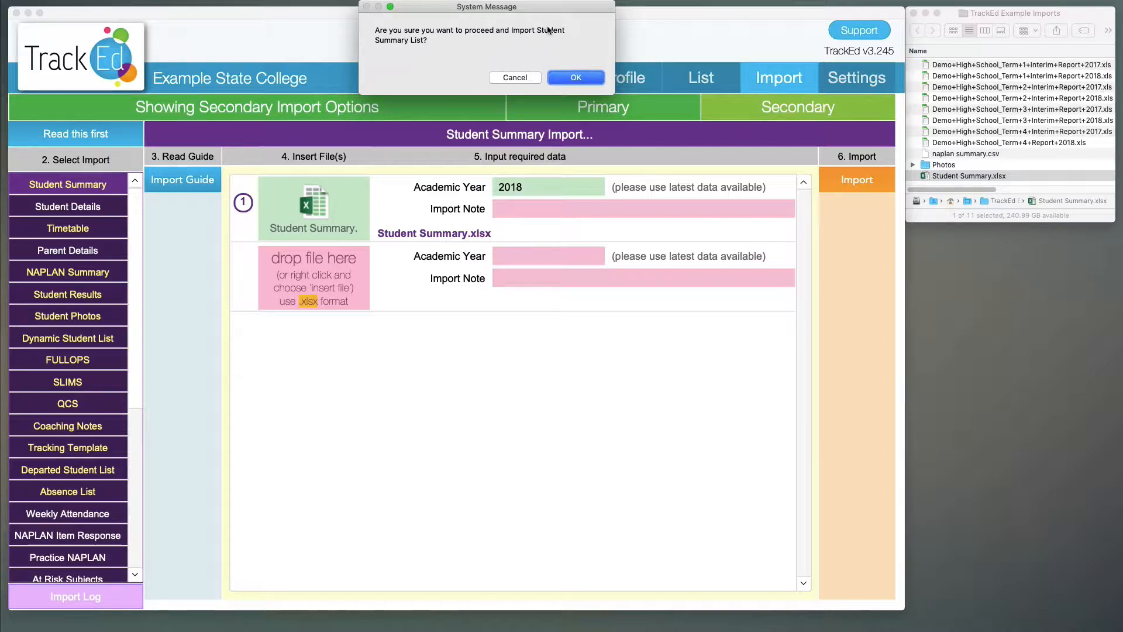
{"action": "left_click", "coordinate": [575, 78]}
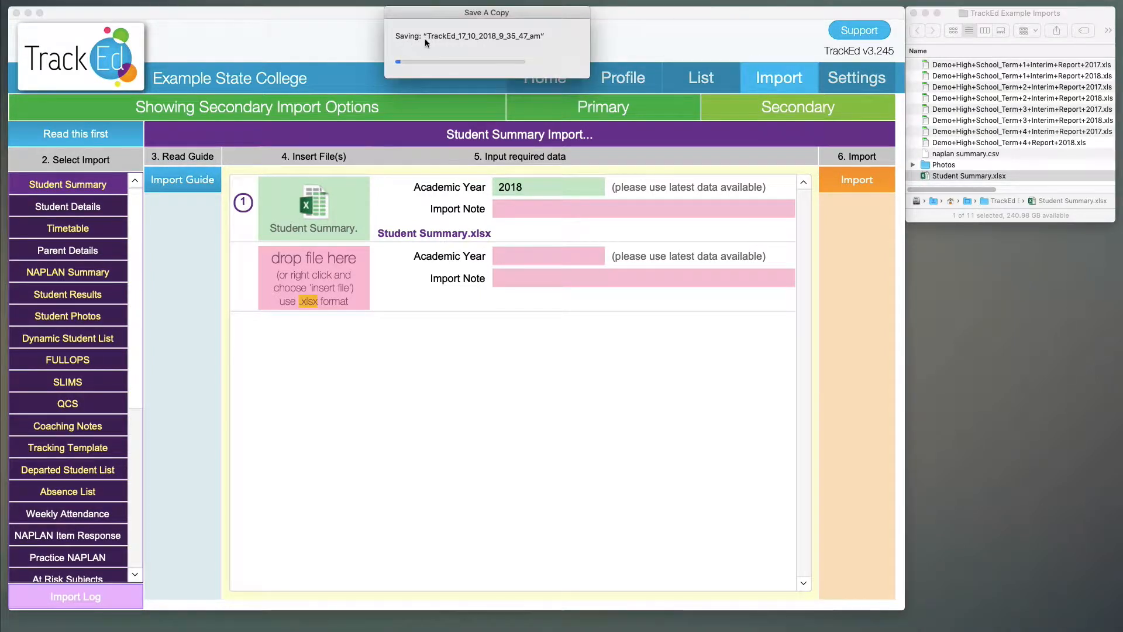
{"action": "left_click_drag", "start_coordinate": [469, 12], "coordinate": [470, 9]}
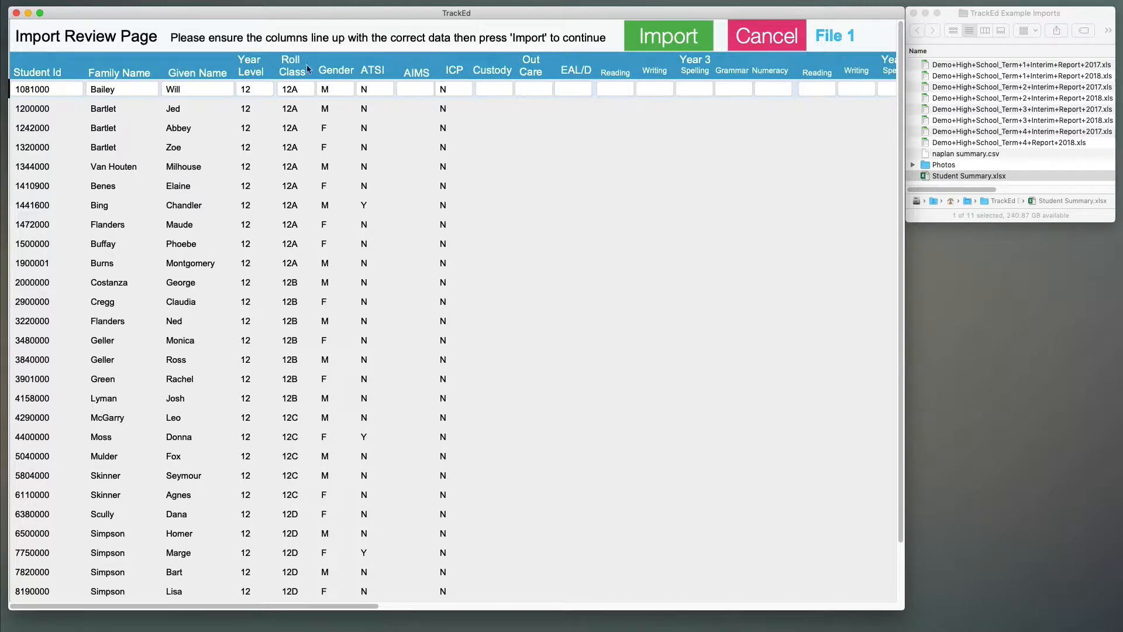
Check that all columns on the Import Review Page line up with the data, and complete the import.
{"action": "scroll", "coordinate": [425, 248], "scroll_direction": "right", "scroll_amount": 20}
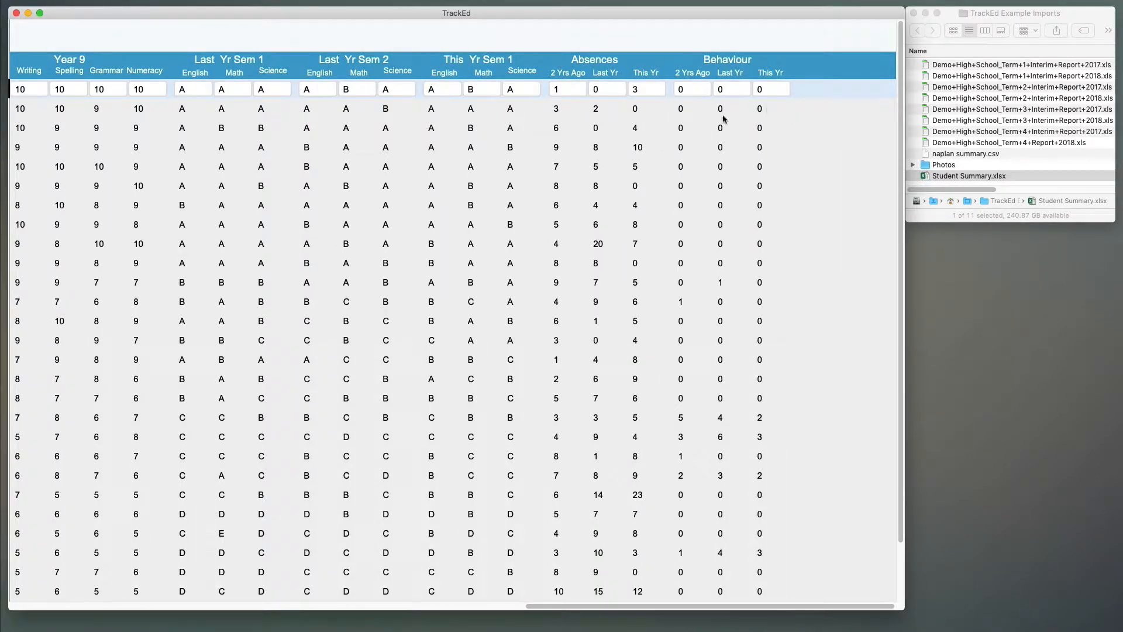
{"action": "scroll", "coordinate": [391, 208], "scroll_direction": "left", "scroll_amount": 20}
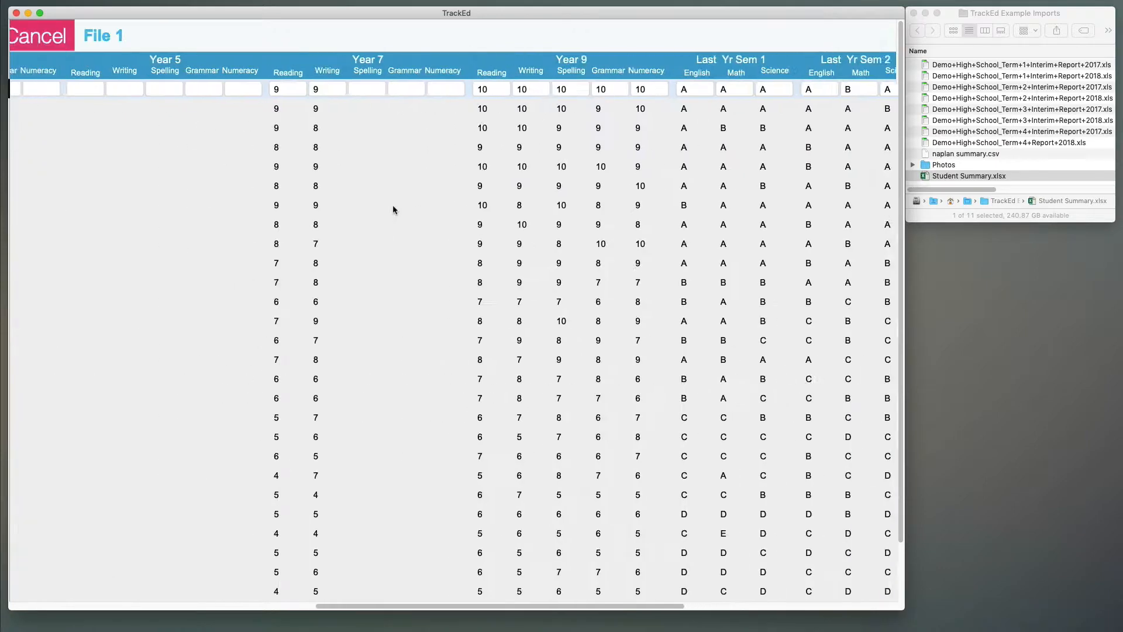
{"action": "scroll", "coordinate": [392, 208], "scroll_direction": "left", "scroll_amount": 5}
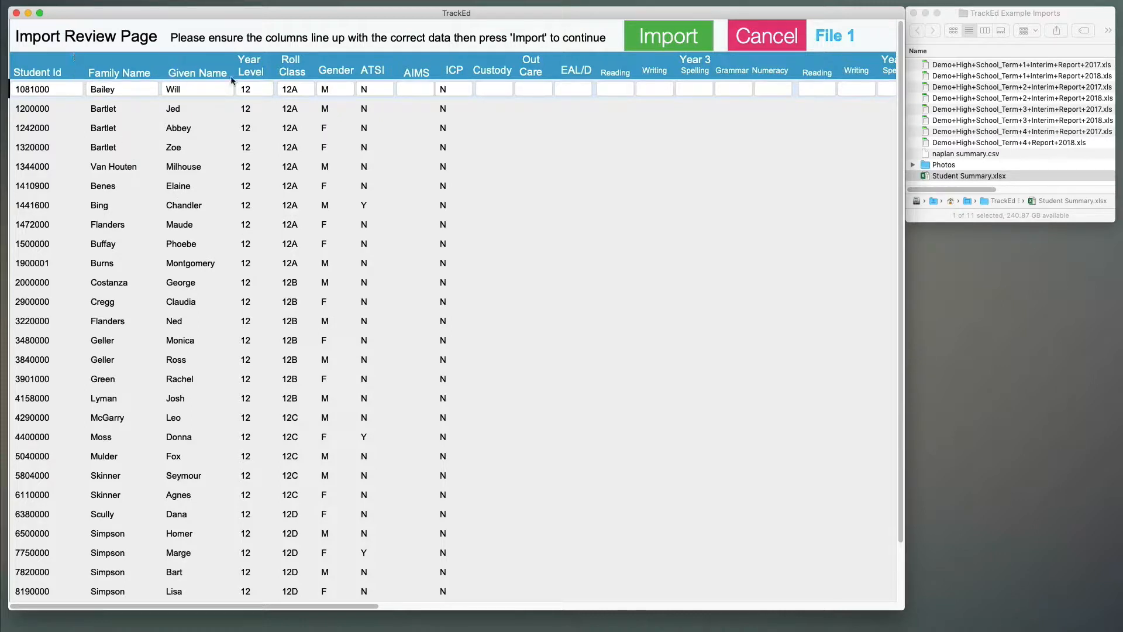
{"action": "left_click", "coordinate": [679, 41]}
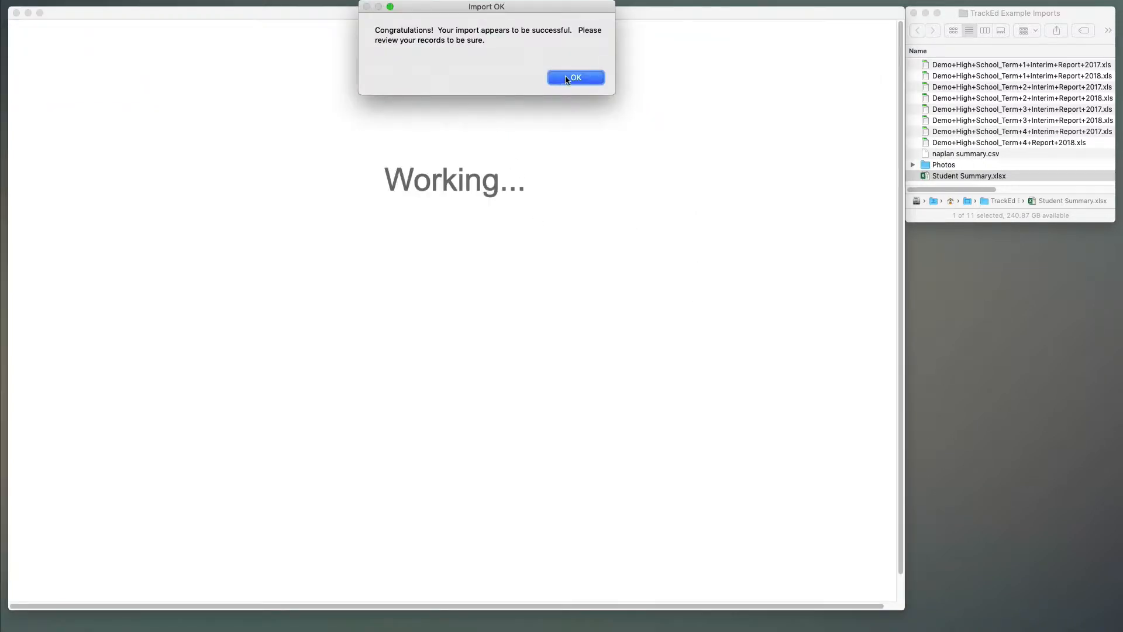
{"action": "key", "text": "Return"}
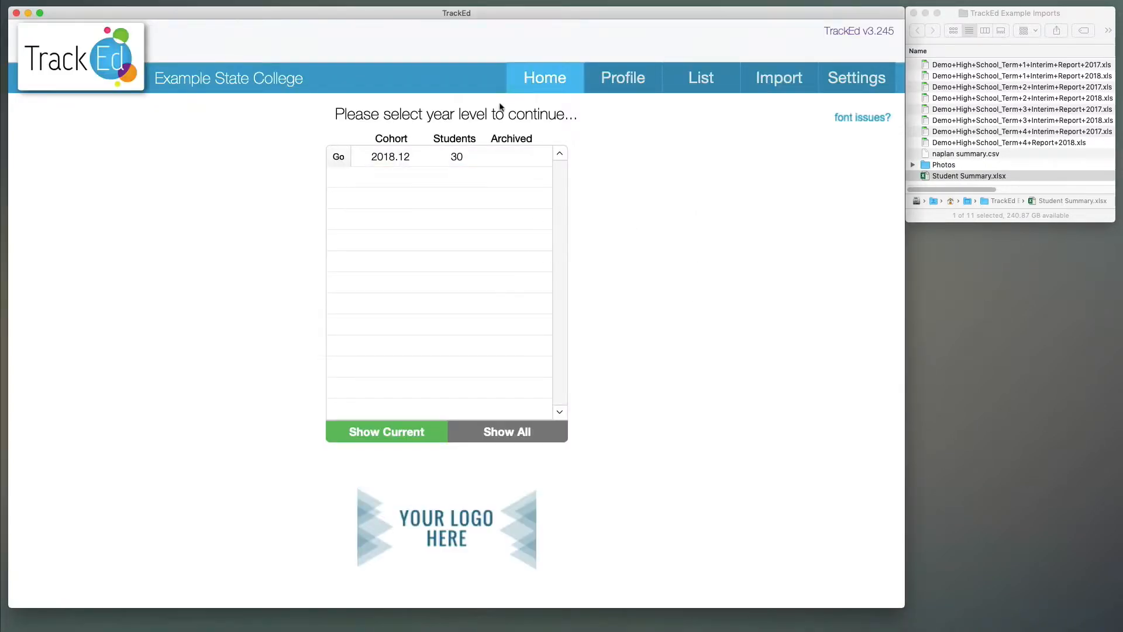
Open the 2018.12 cohort and show Latest Results in the top segment of the student profile.
{"action": "left_click", "coordinate": [418, 162]}
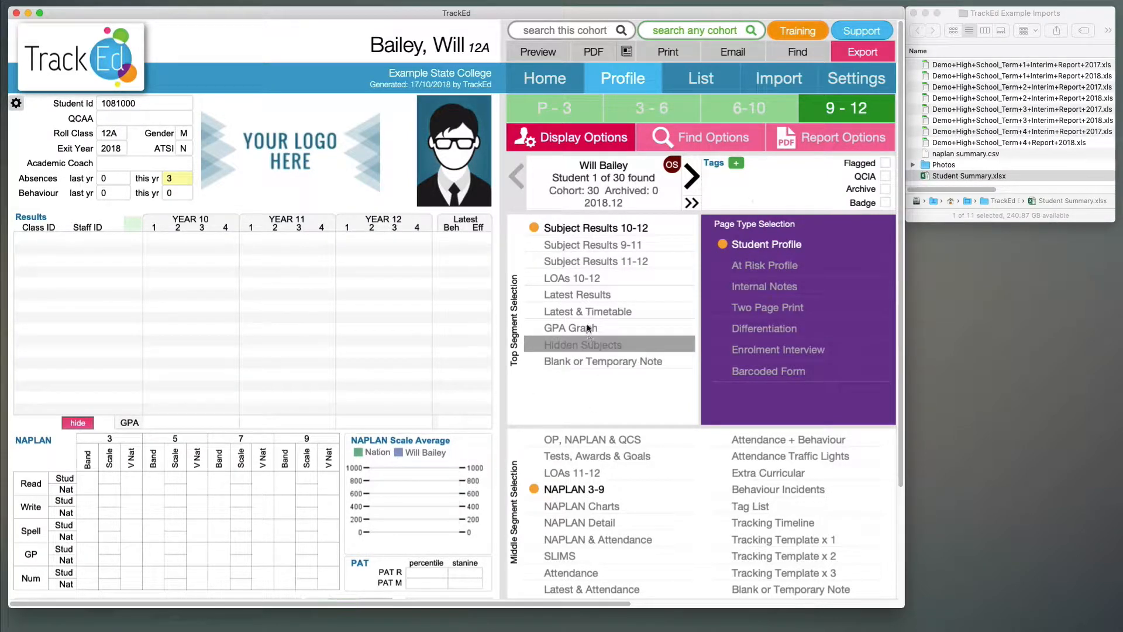
{"action": "left_click", "coordinate": [586, 296]}
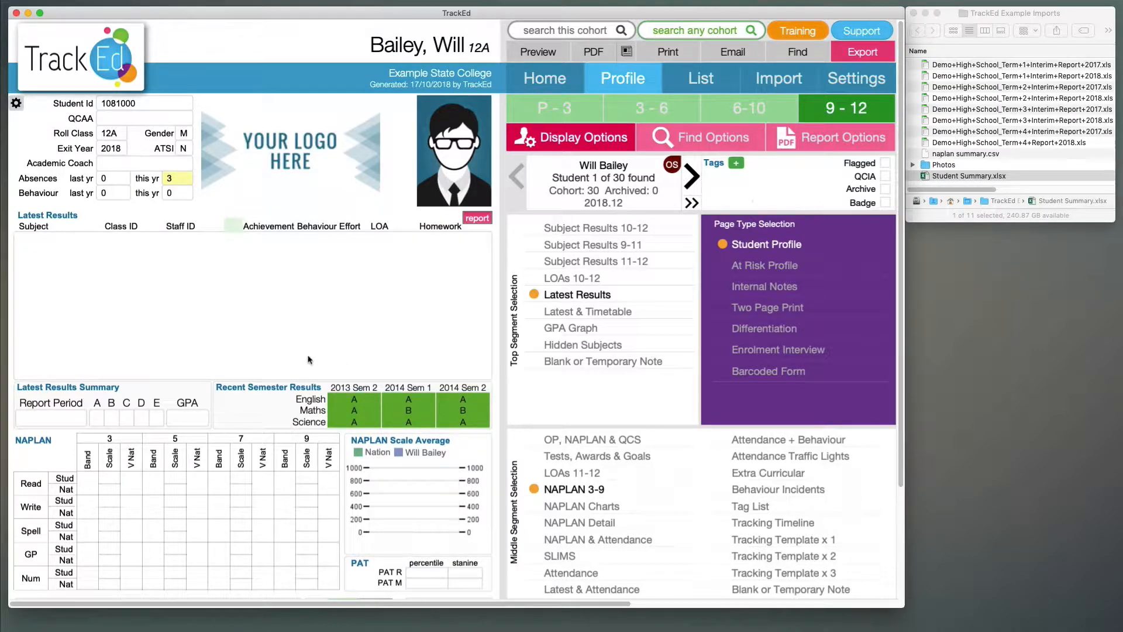
Open the Secondary module's NAPLAN Summary import and add naplan summary.csv as its import file.
{"action": "left_click", "coordinate": [778, 78]}
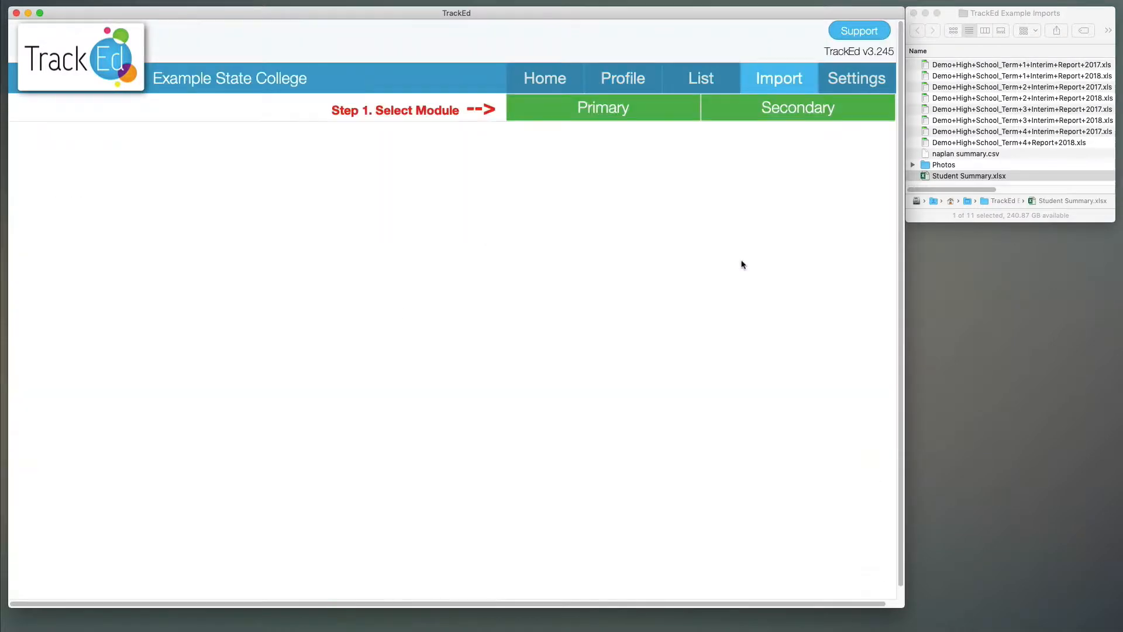
{"action": "left_click", "coordinate": [752, 114]}
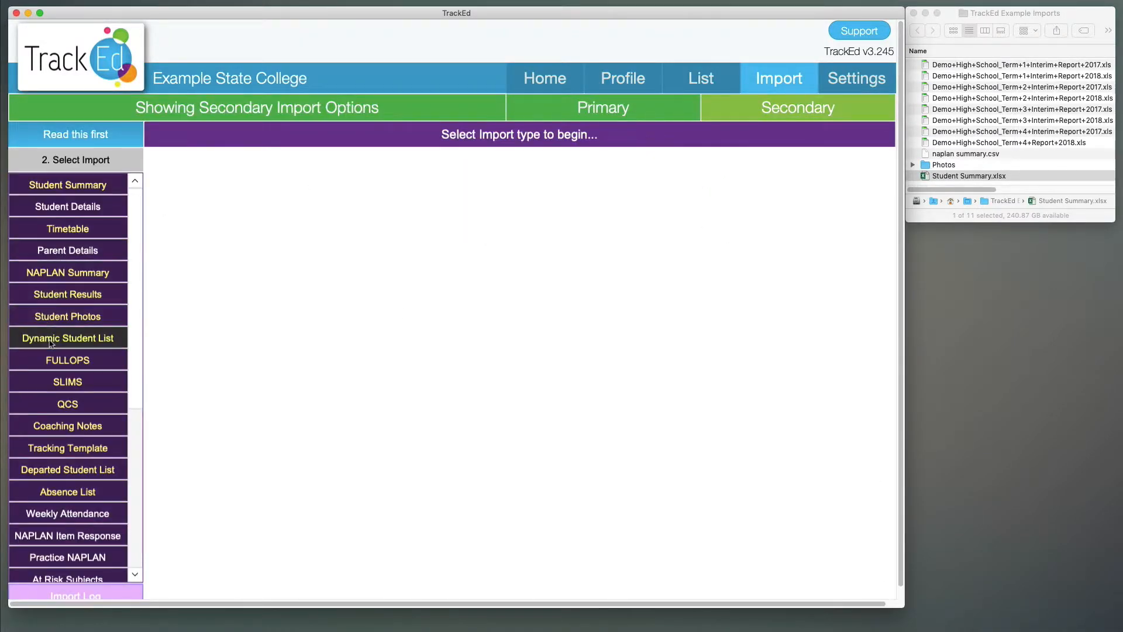
{"action": "left_click", "coordinate": [77, 273]}
{"action": "left_click", "coordinate": [973, 155]}
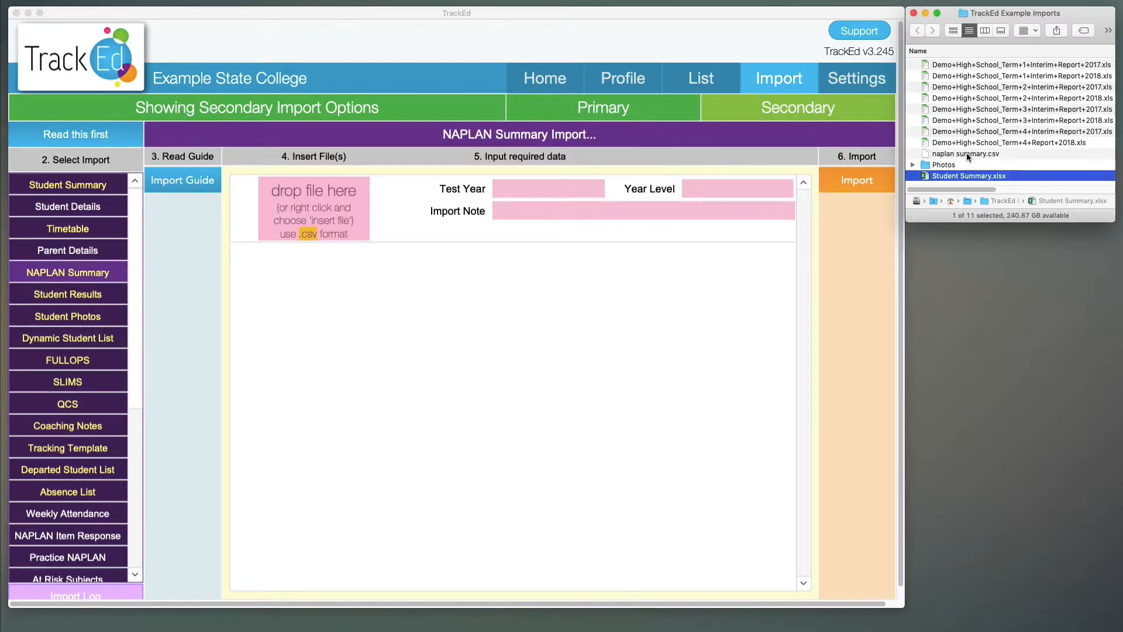
{"action": "left_click_drag", "start_coordinate": [976, 155], "coordinate": [322, 205]}
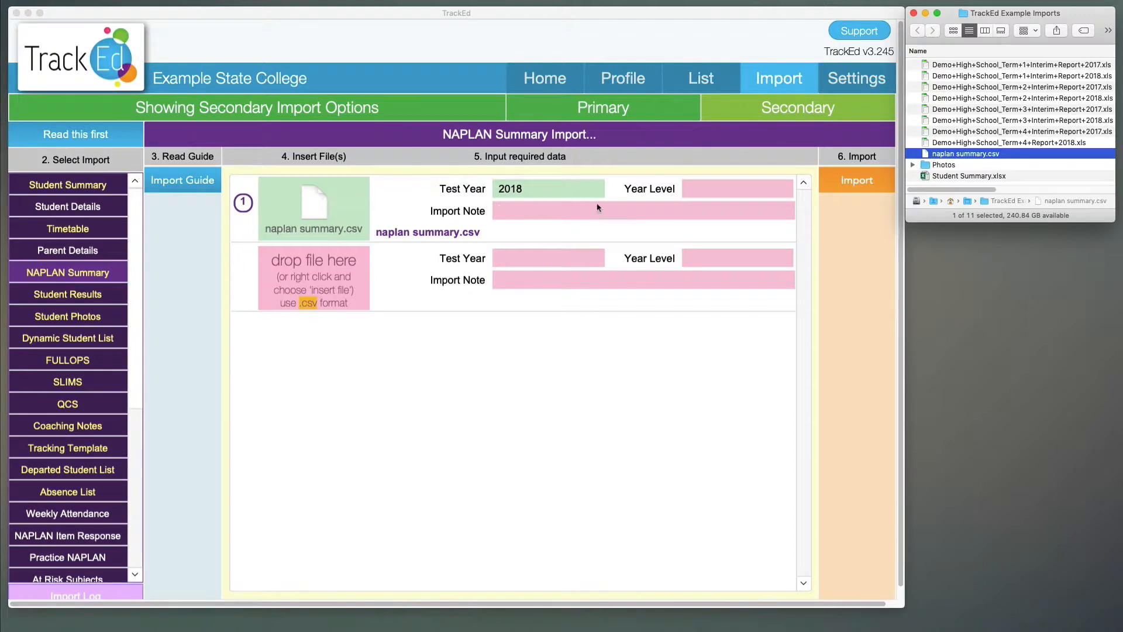
Set the test year to 2015 and the year level to 9 for naplan summary.csv.
{"action": "left_click", "coordinate": [554, 197]}
{"action": "left_click", "coordinate": [538, 187]}
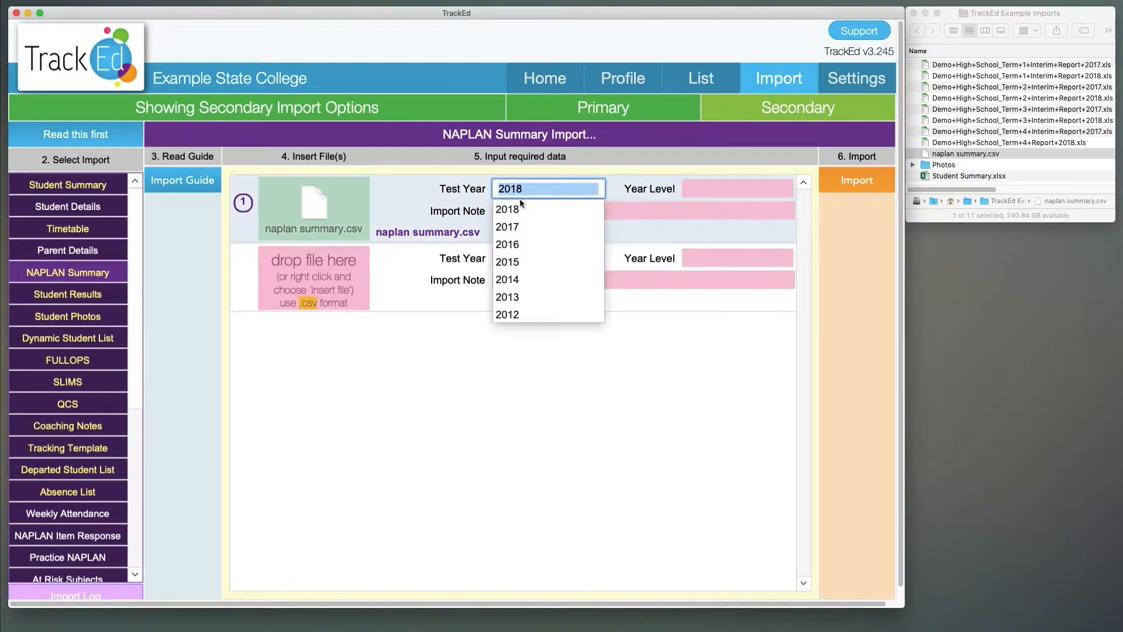
{"action": "left_click", "coordinate": [519, 262]}
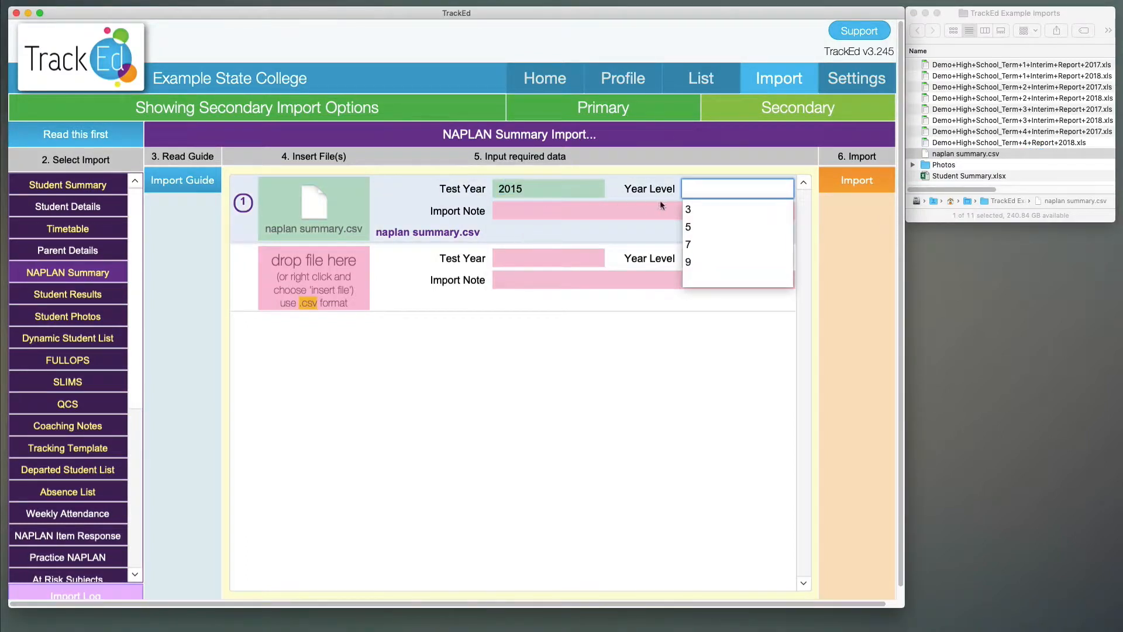
{"action": "left_click", "coordinate": [696, 257]}
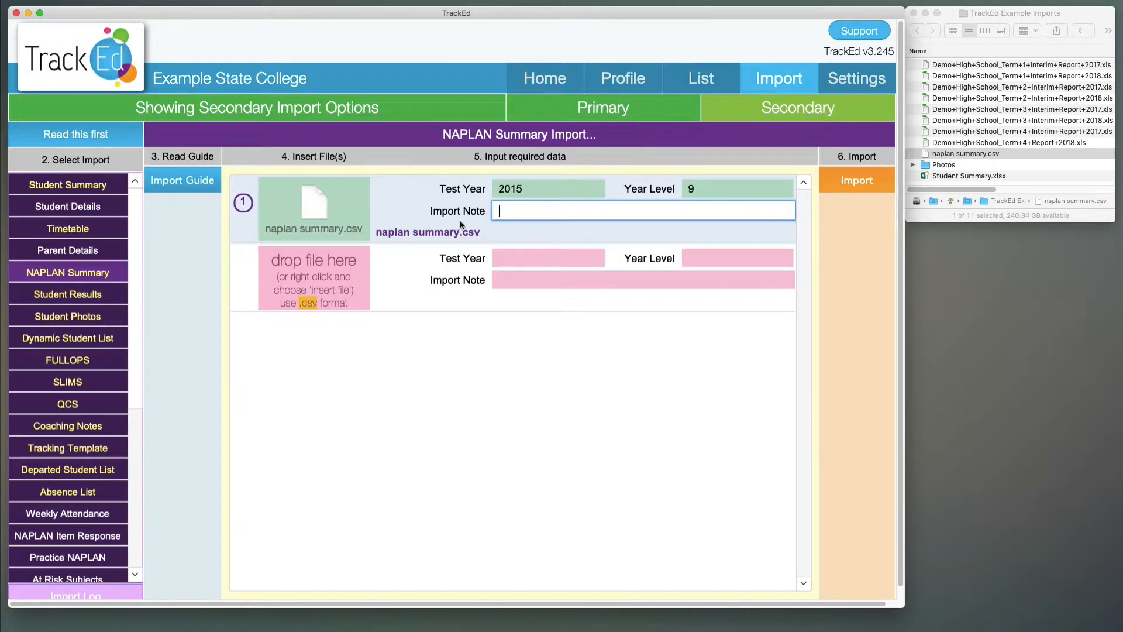
Start the NAPLAN Summary import, confirm that it should proceed, and decline another backup.
{"action": "left_click", "coordinate": [856, 190]}
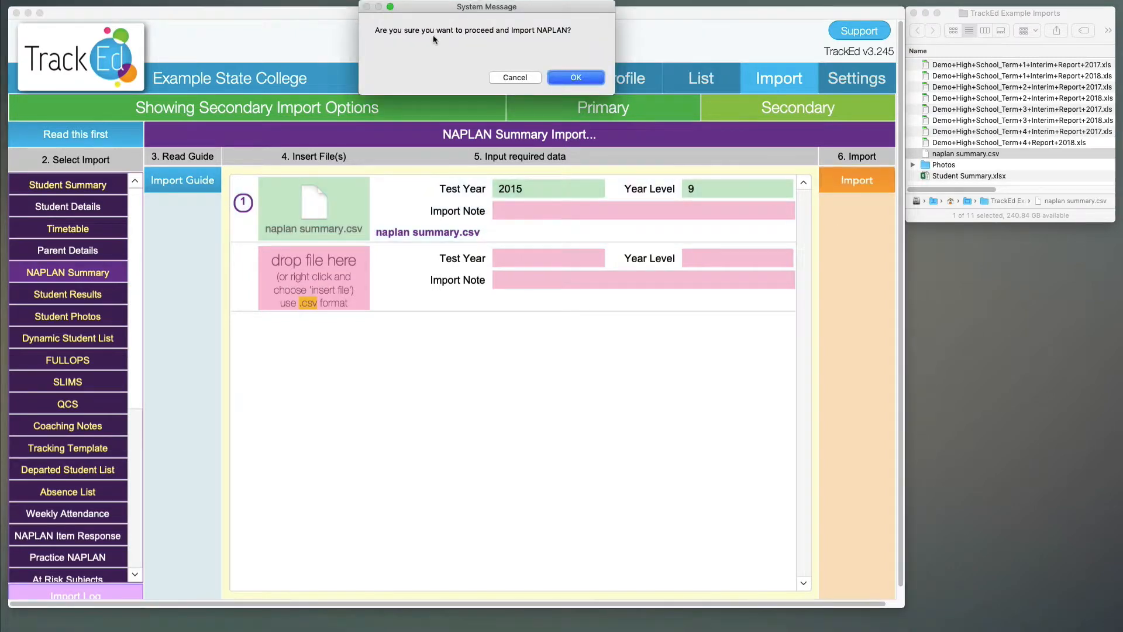
{"action": "left_click", "coordinate": [570, 77]}
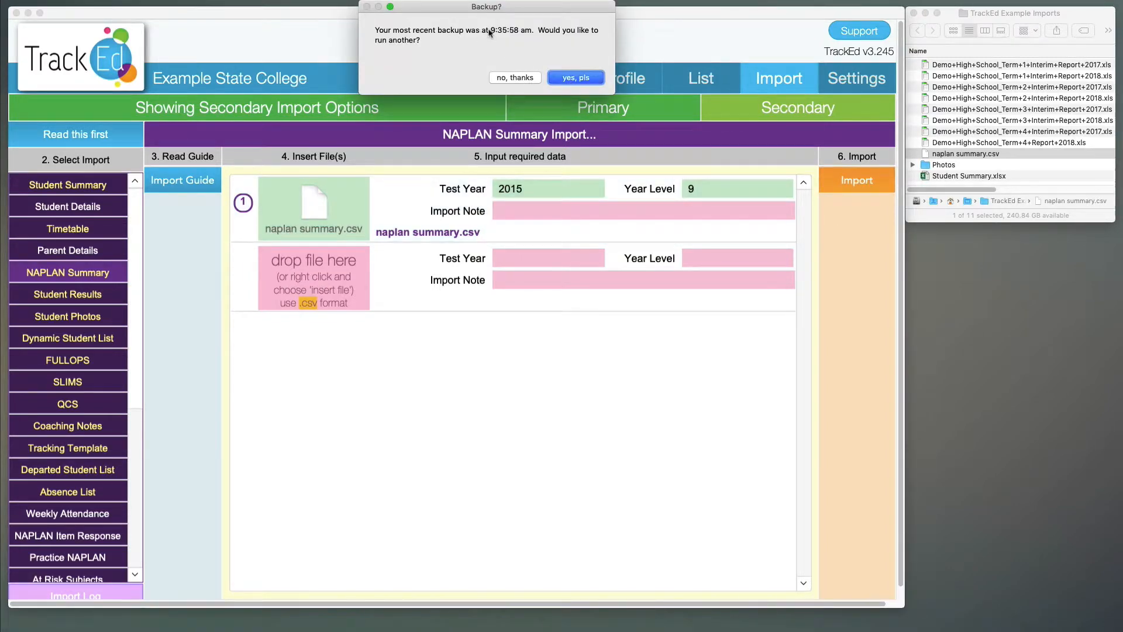
{"action": "left_click", "coordinate": [515, 78]}
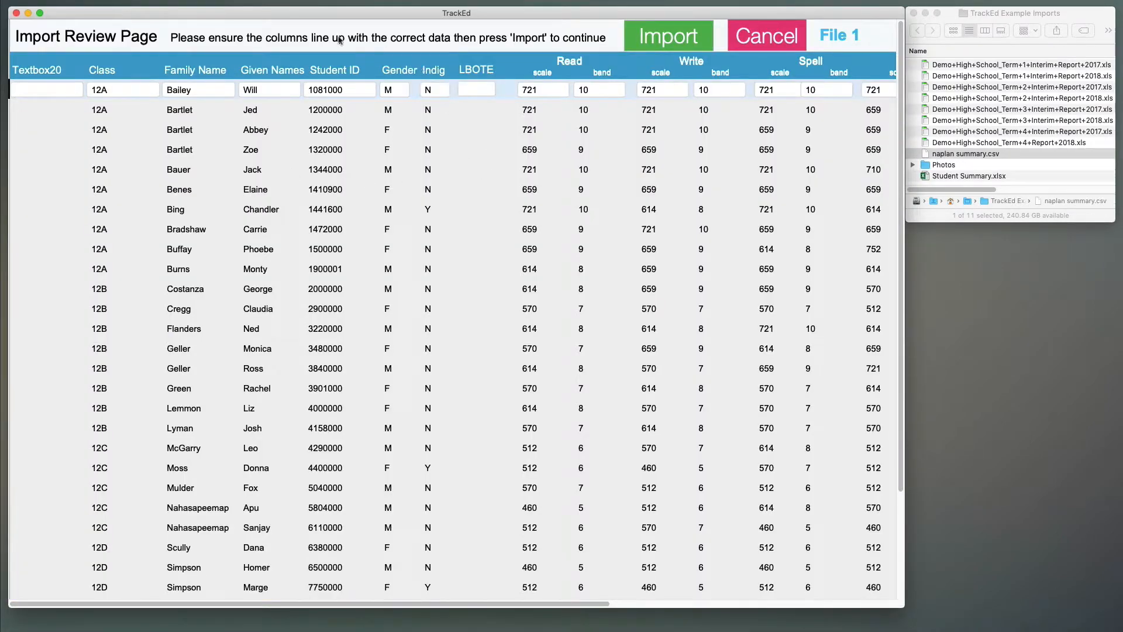
Check that the NAPLAN columns line up with the data on the Import Review Page, and complete the import.
{"action": "scroll", "coordinate": [623, 182], "scroll_direction": "right", "scroll_amount": 5}
{"action": "scroll", "coordinate": [623, 183], "scroll_direction": "left", "scroll_amount": 5}
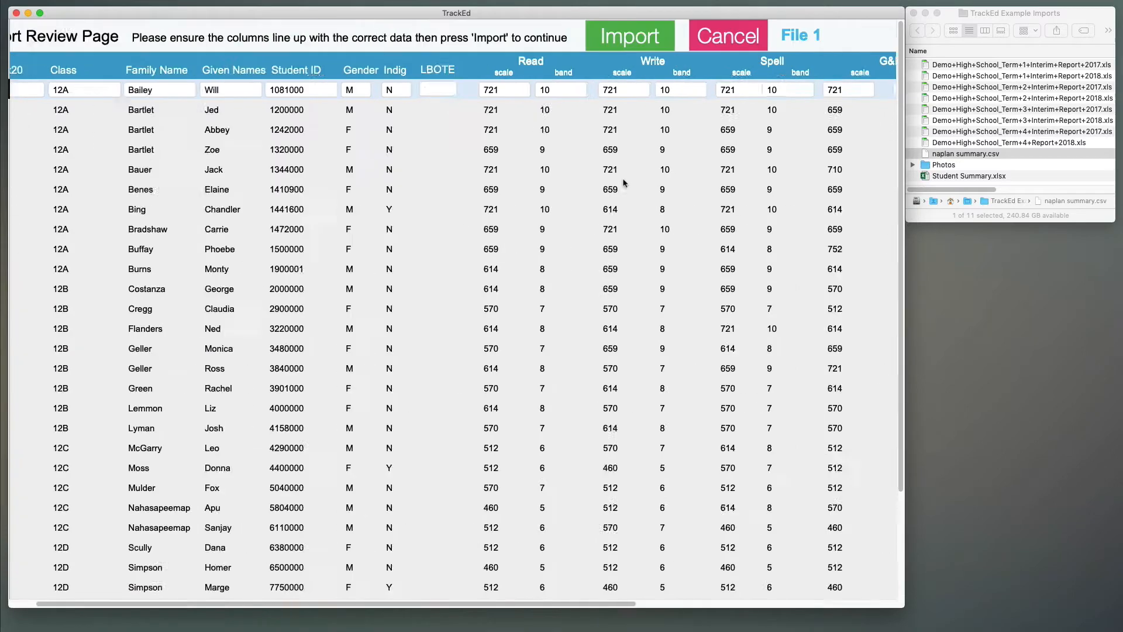
{"action": "left_click", "coordinate": [627, 39]}
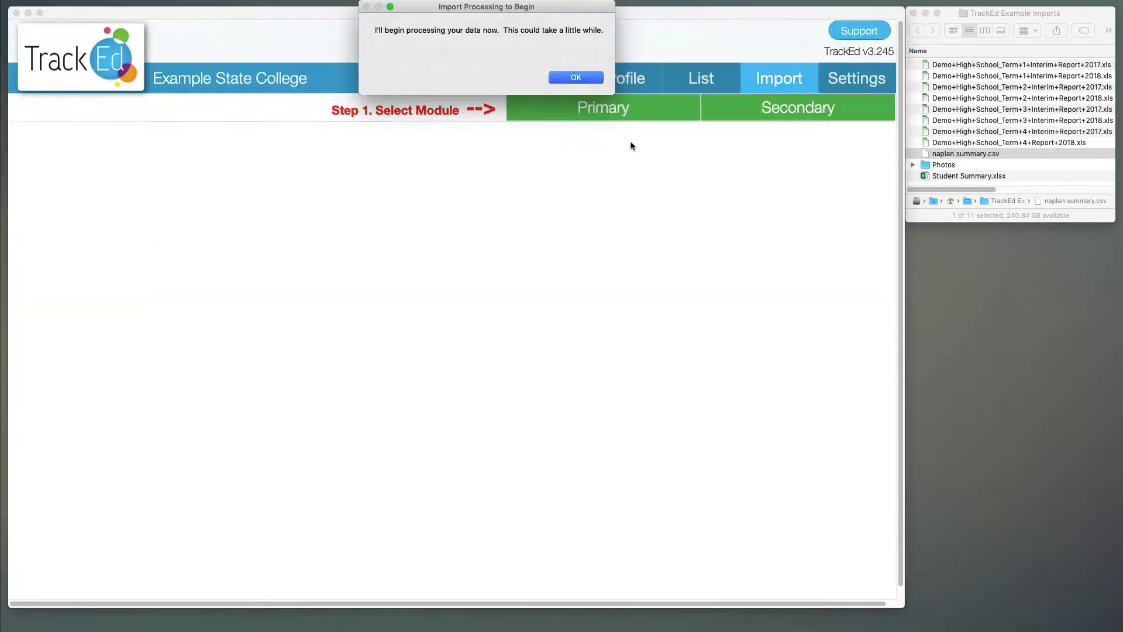
{"action": "left_click", "coordinate": [559, 78]}
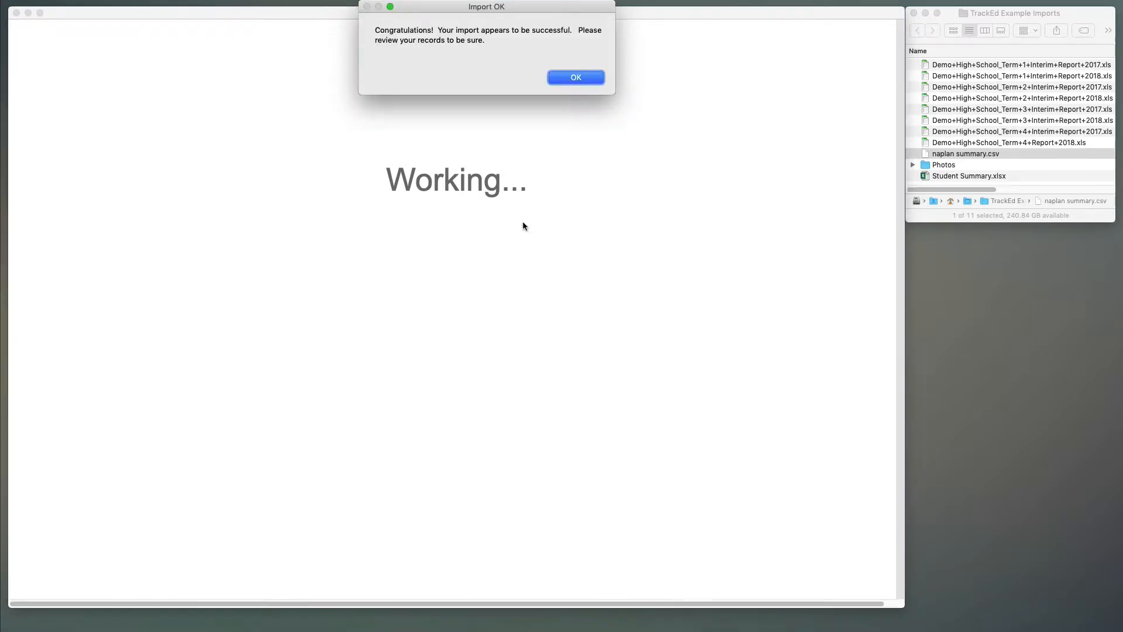
{"action": "left_click", "coordinate": [594, 80]}
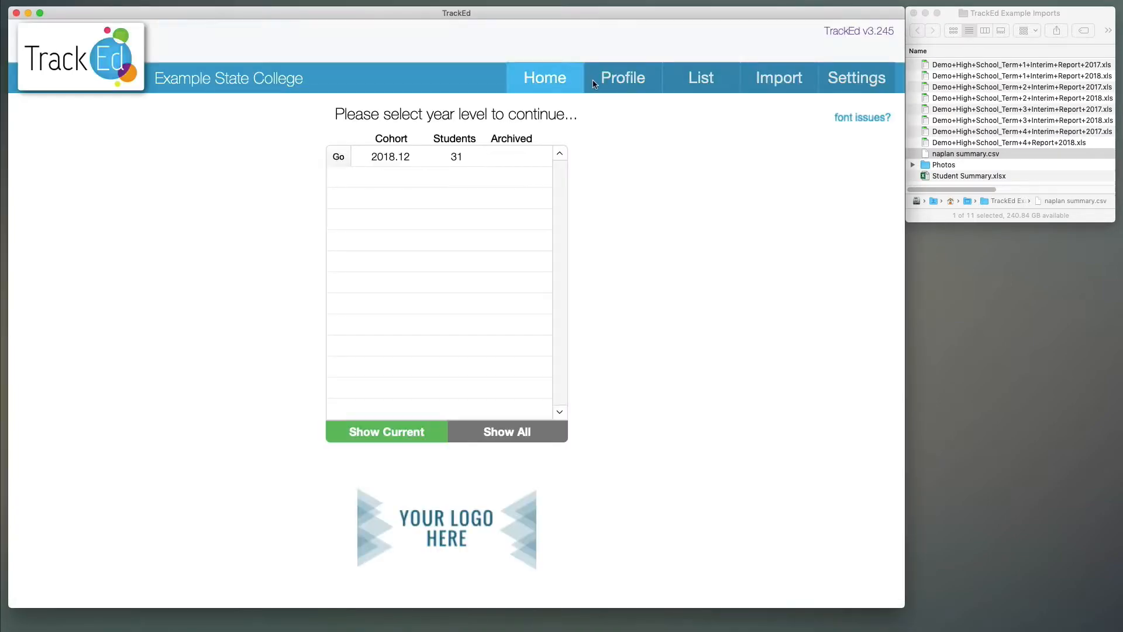
Open the 2018.12 cohort and review the Year 9 NAPLAN results in the first student profiles.
{"action": "left_click", "coordinate": [406, 159]}
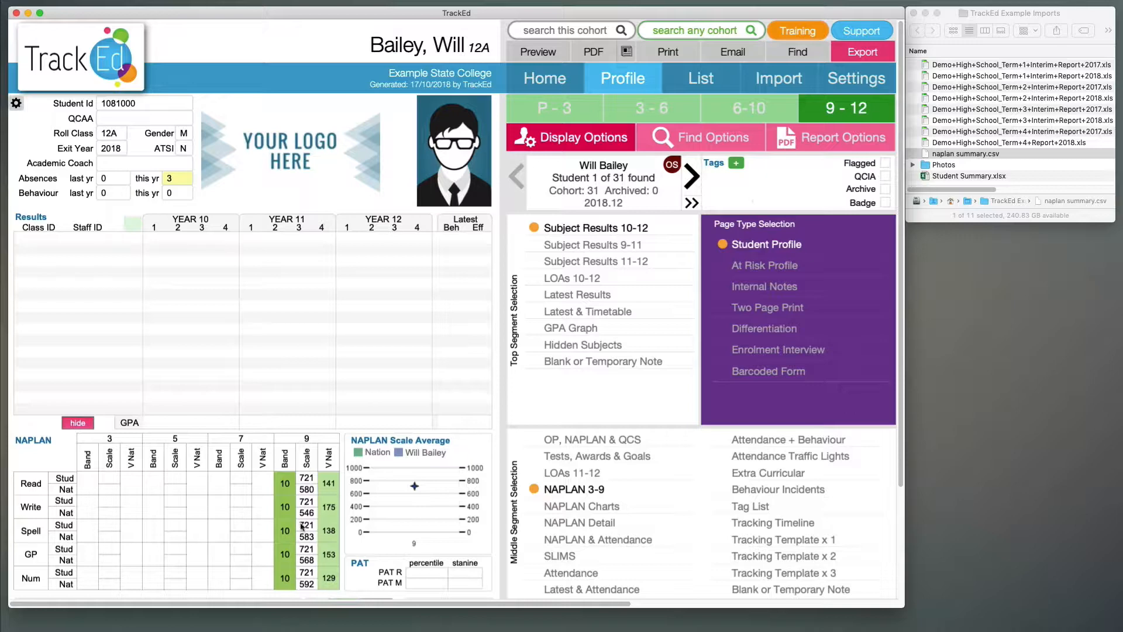
{"action": "left_click", "coordinate": [691, 176]}
{"action": "left_click", "coordinate": [517, 177]}
Open the Student Results import in the Secondary module.
{"action": "left_click", "coordinate": [778, 78]}
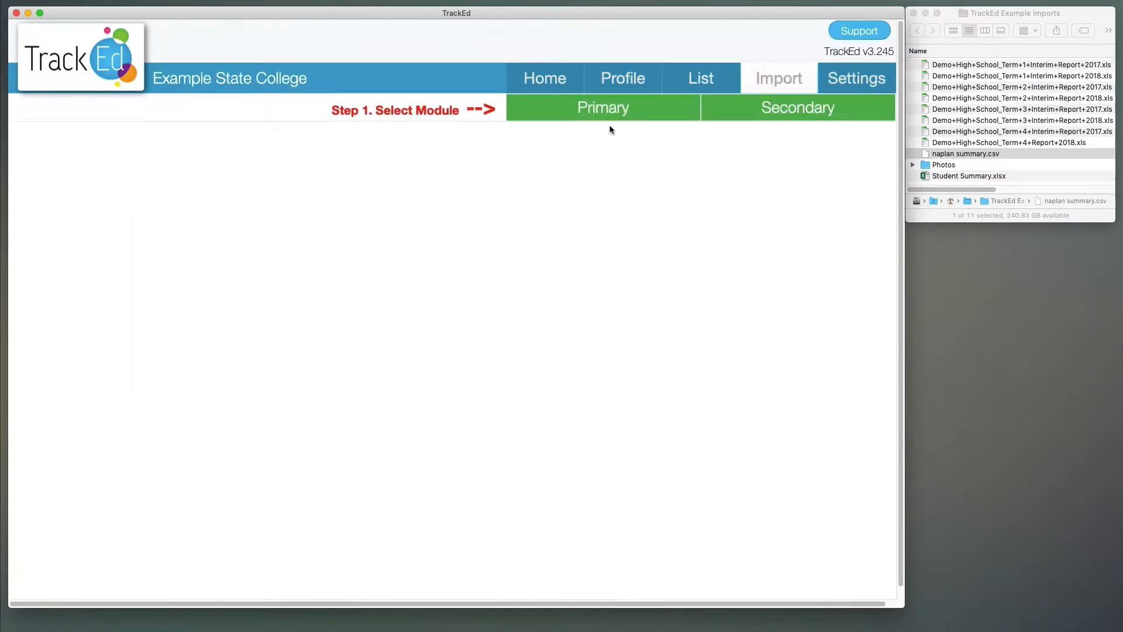
{"action": "left_click", "coordinate": [783, 116]}
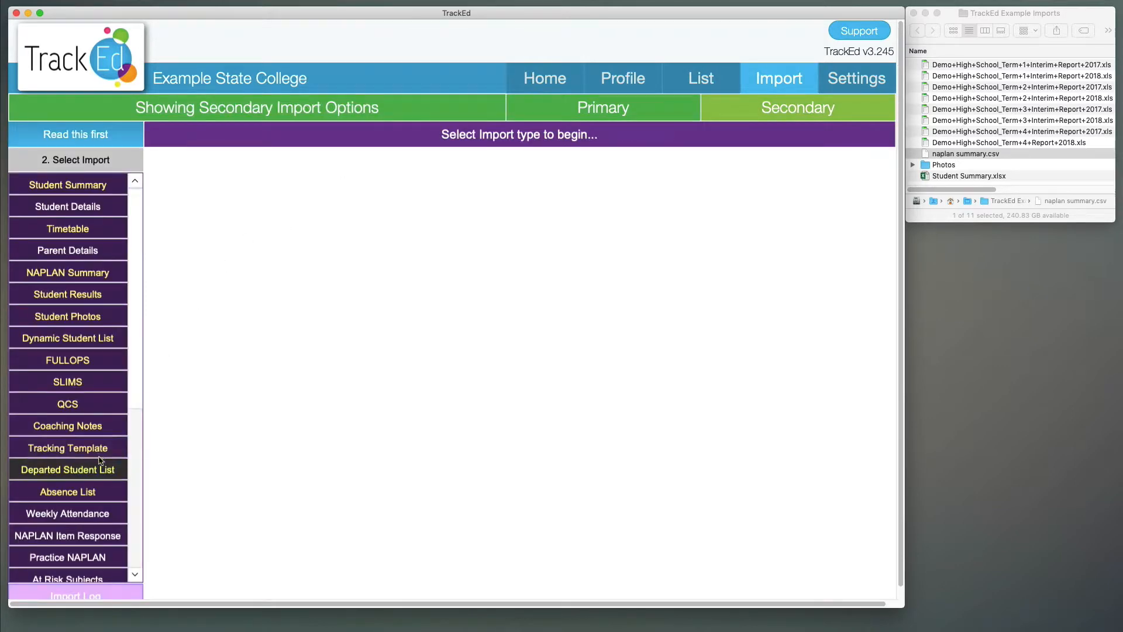
{"action": "left_click", "coordinate": [78, 296]}
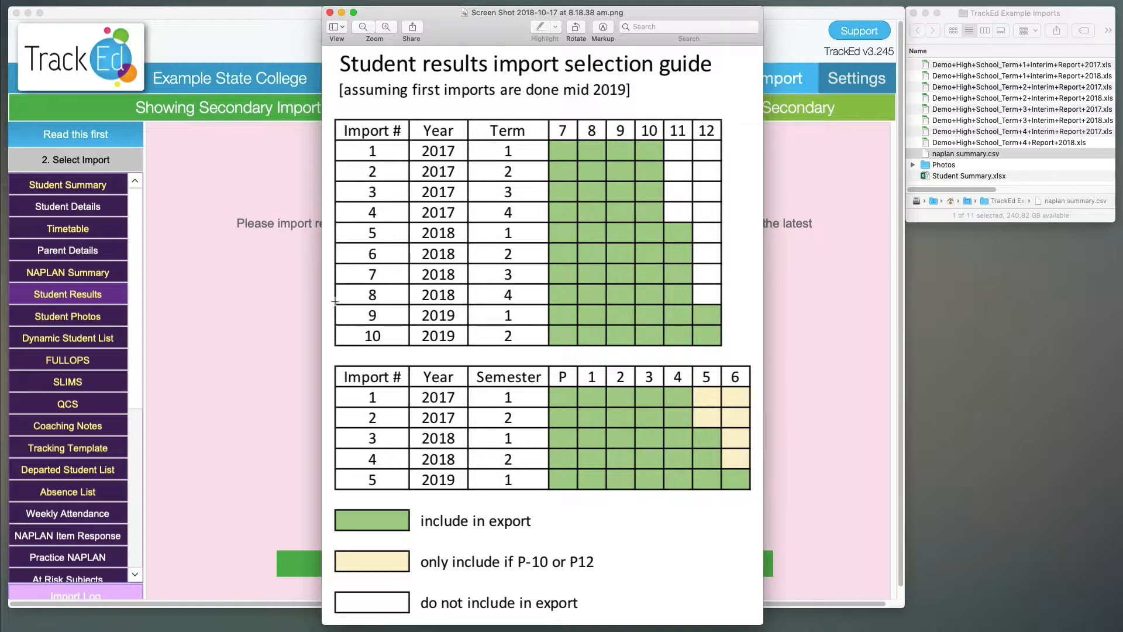
Examine which year levels the student results import selection guide includes for the 2019, 2018 and 2017 terms, and minimise the guide.
{"action": "left_click_drag", "start_coordinate": [333, 304], "coordinate": [722, 346]}
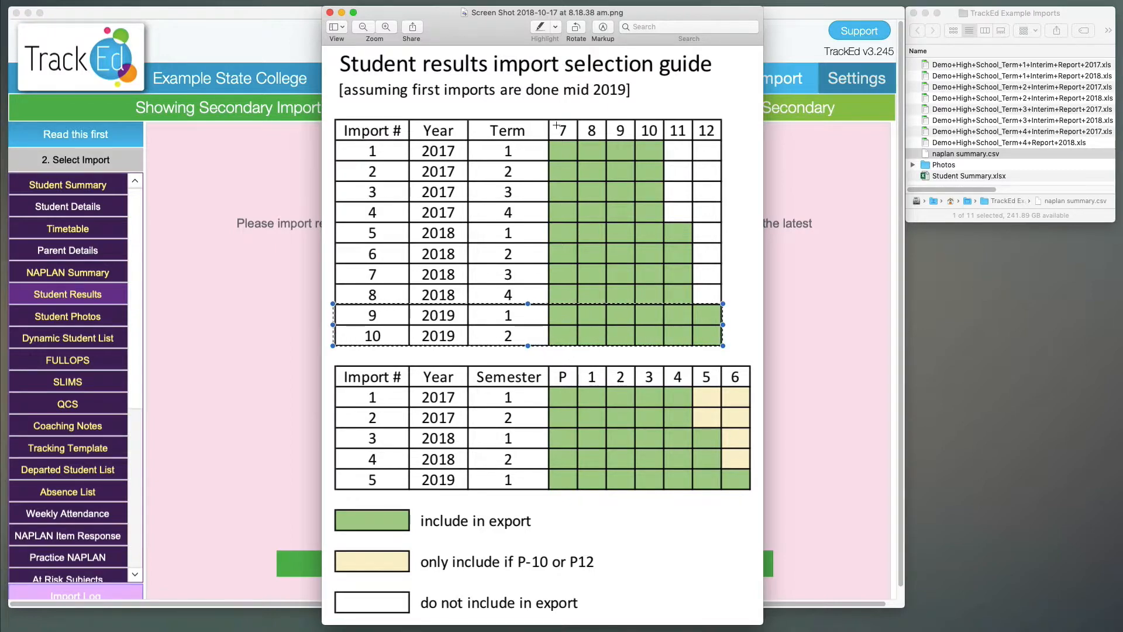
{"action": "left_click_drag", "start_coordinate": [336, 222], "coordinate": [722, 304]}
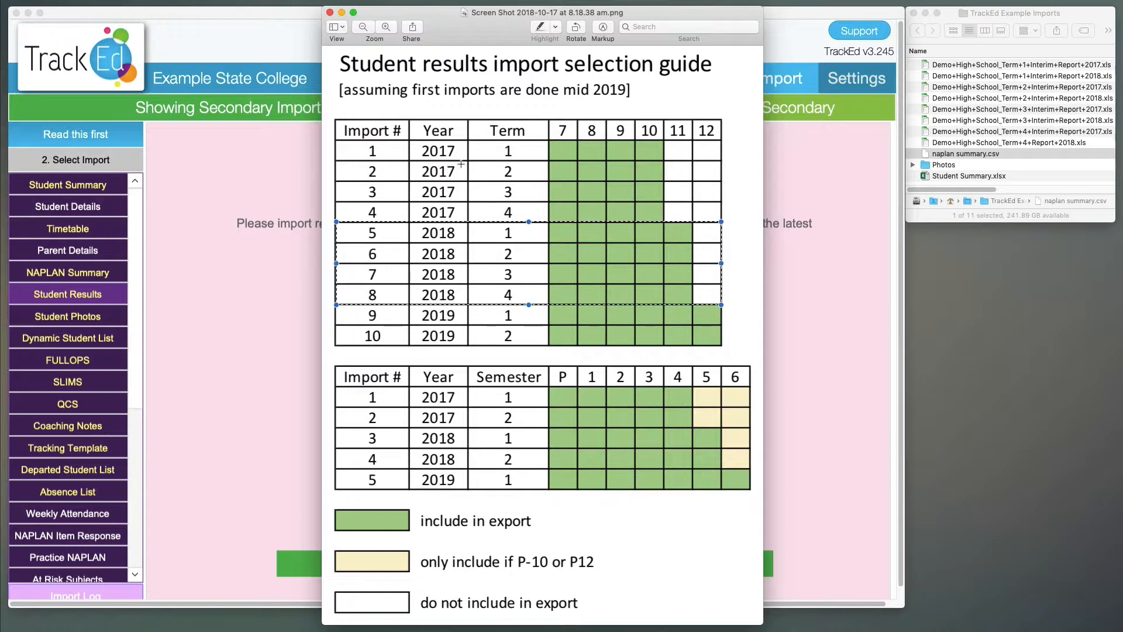
{"action": "left_click", "coordinate": [335, 137]}
{"action": "left_click_drag", "start_coordinate": [336, 138], "coordinate": [665, 220]}
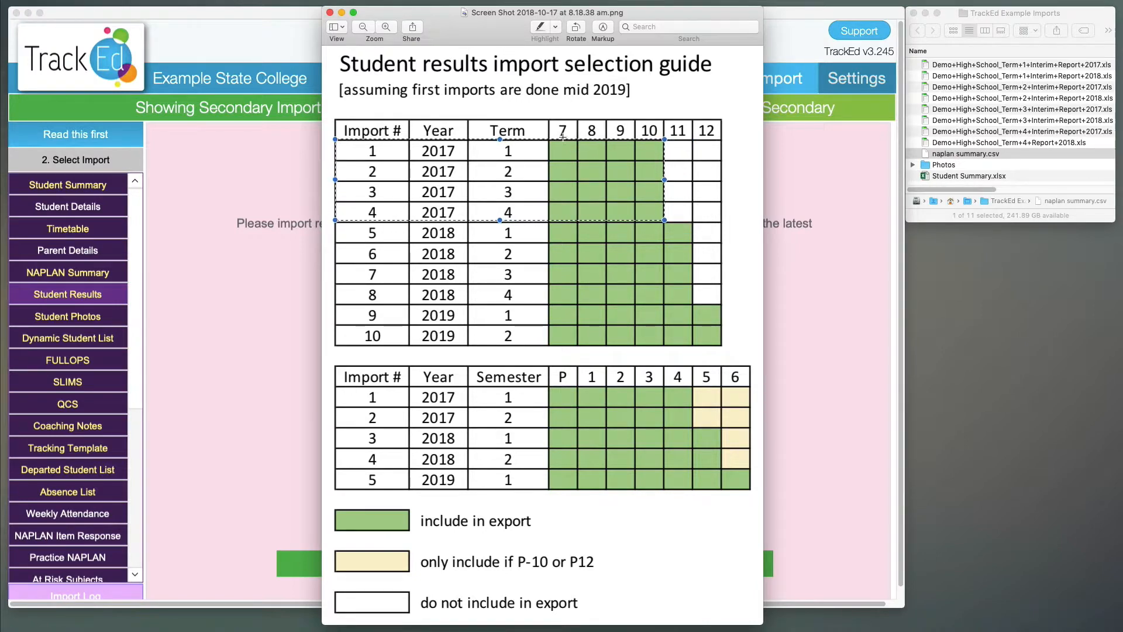
{"action": "left_click", "coordinate": [612, 122]}
{"action": "left_click_drag", "start_coordinate": [337, 181], "coordinate": [723, 199]}
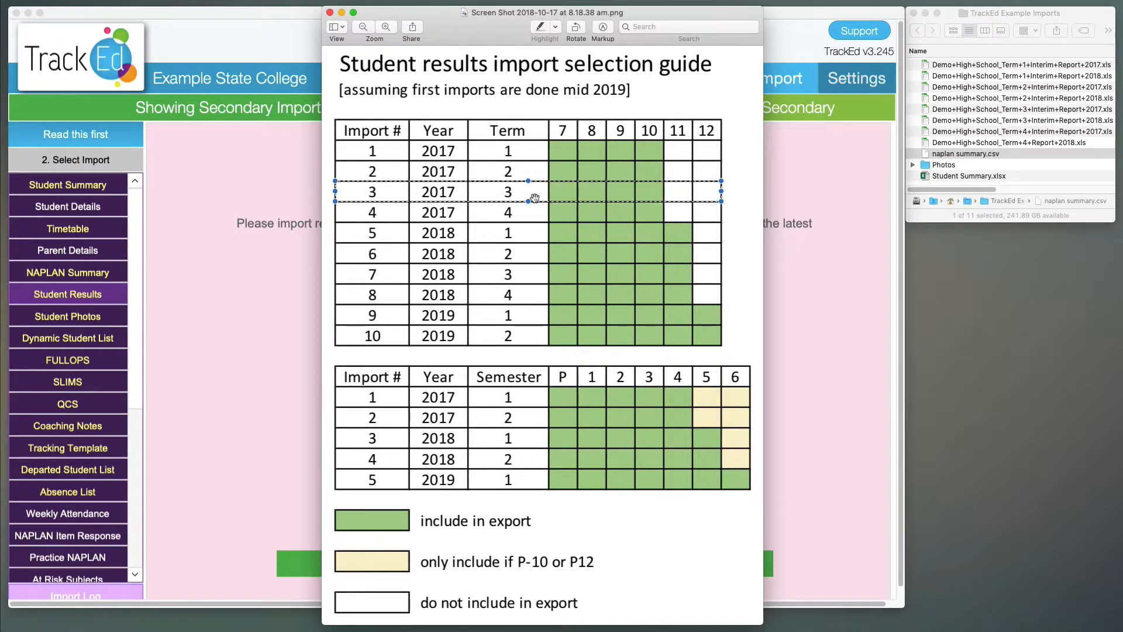
{"action": "left_click", "coordinate": [451, 209]}
{"action": "left_click", "coordinate": [341, 12]}
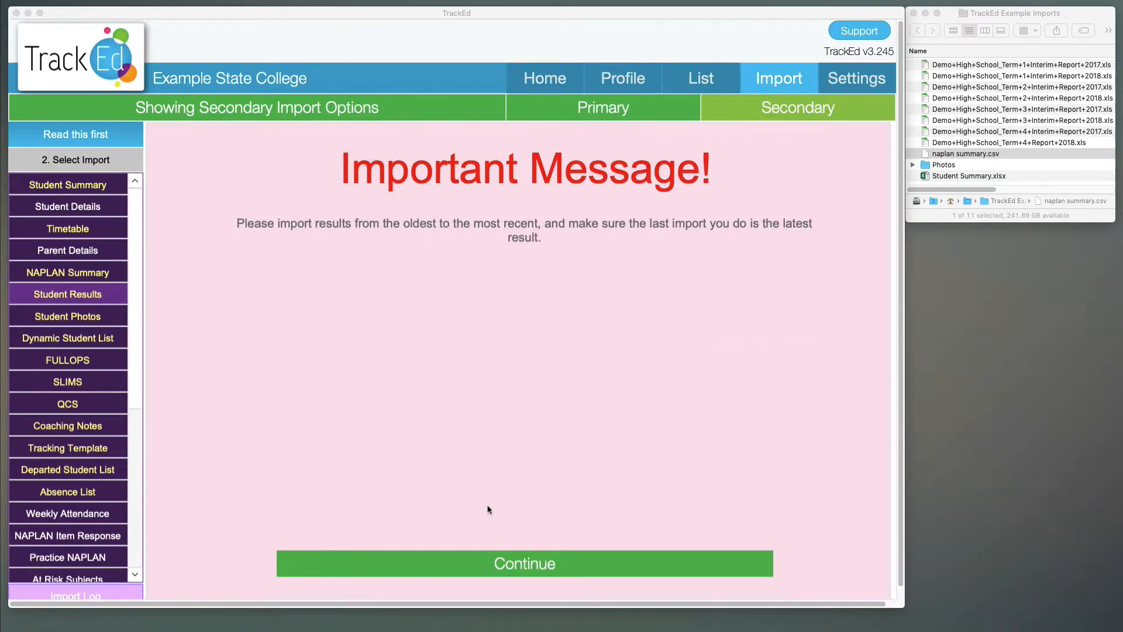
Continue past the import-order message and add the 2017 Interim Report files for Terms 1 to 4 in term order.
{"action": "left_click", "coordinate": [503, 563]}
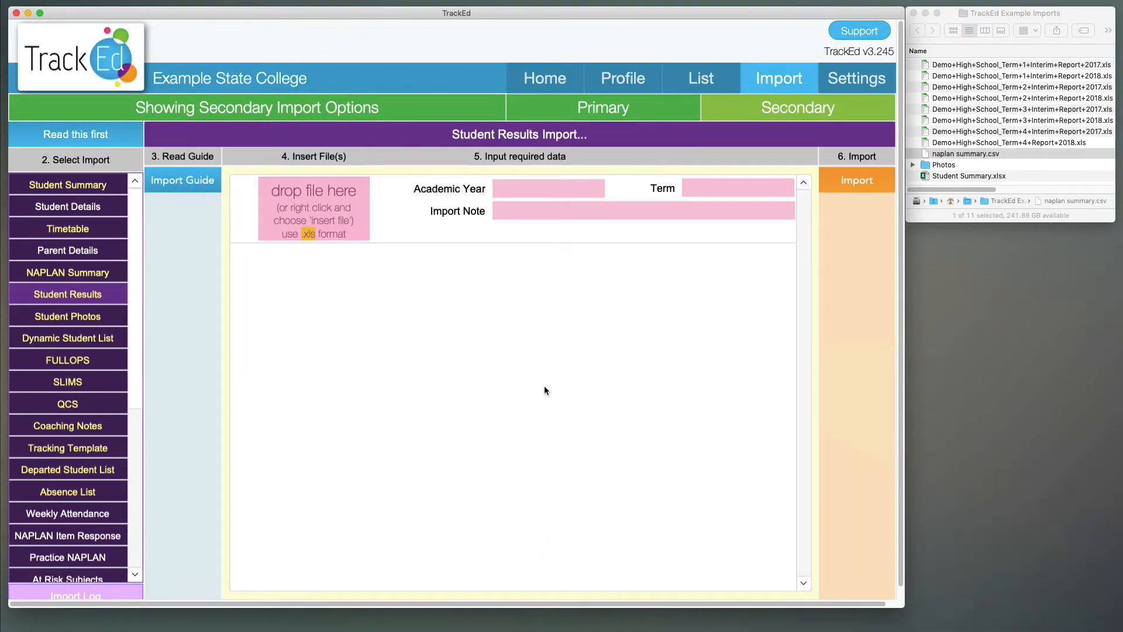
{"action": "left_click", "coordinate": [1009, 65]}
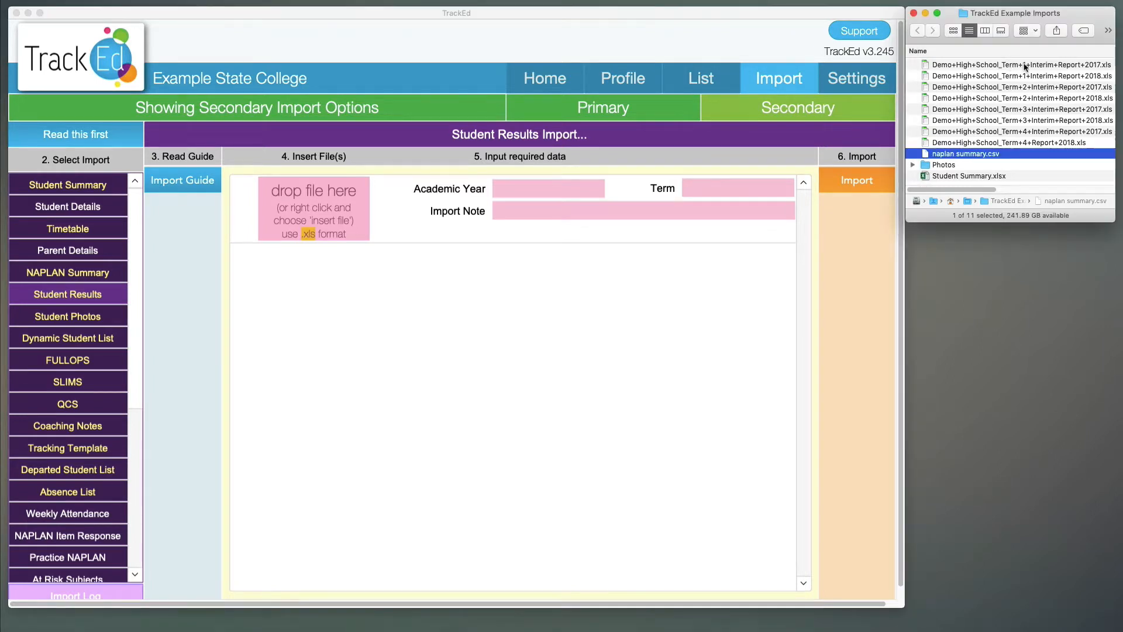
{"action": "left_click", "coordinate": [1029, 66]}
{"action": "left_click_drag", "start_coordinate": [1032, 66], "coordinate": [351, 223]}
{"action": "left_click", "coordinate": [1034, 88]}
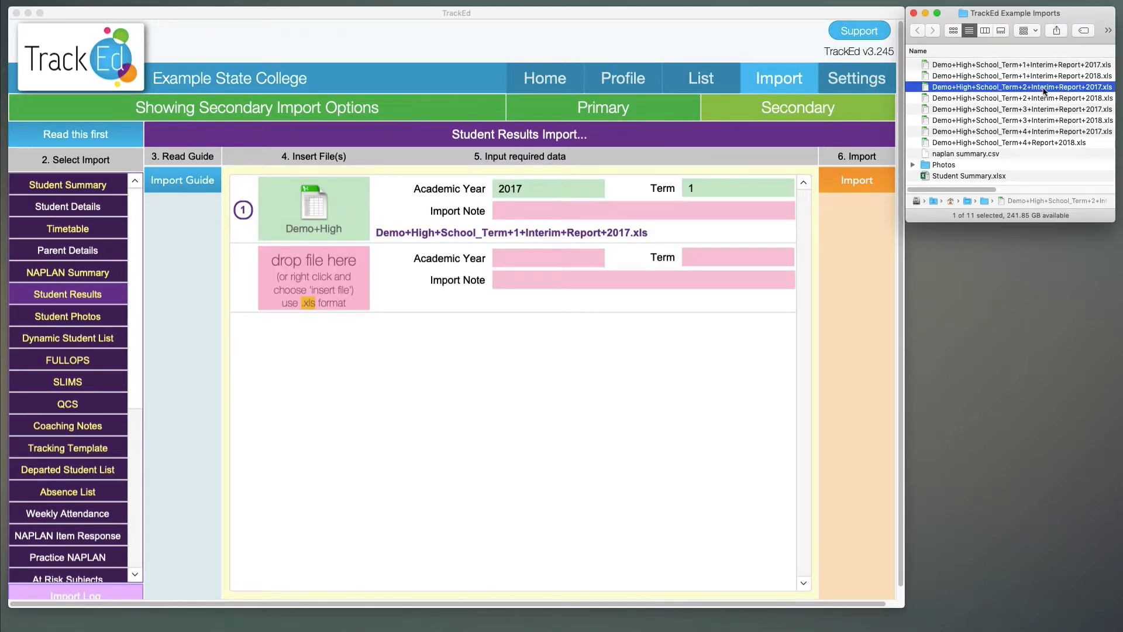
{"action": "left_click_drag", "start_coordinate": [1044, 88], "coordinate": [364, 286]}
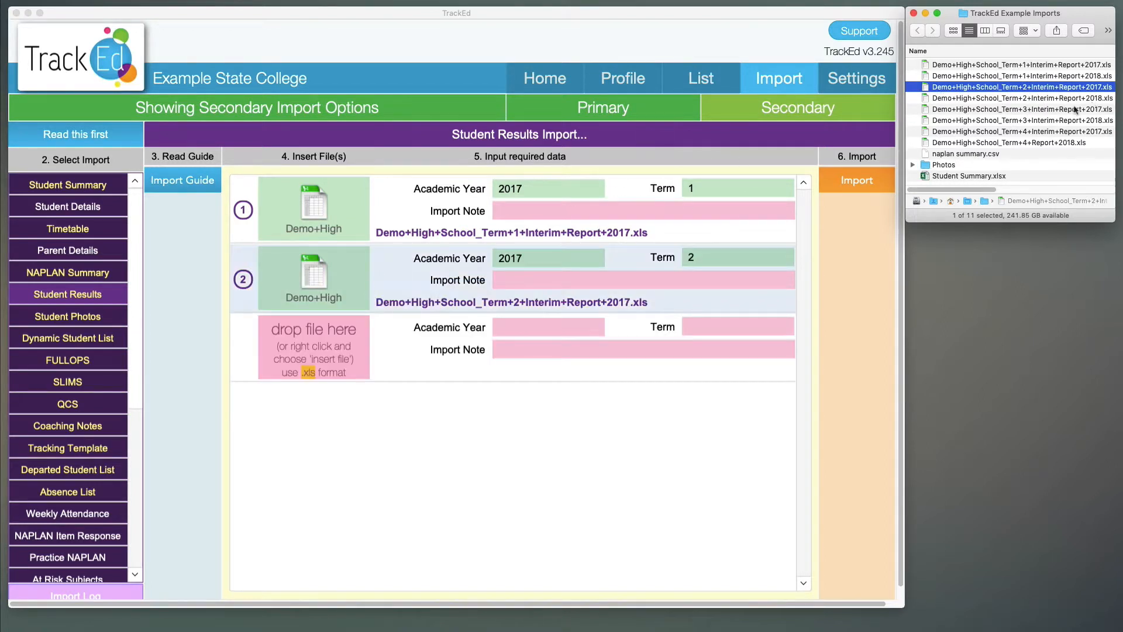
{"action": "left_click", "coordinate": [1038, 110]}
{"action": "left_click_drag", "start_coordinate": [1041, 111], "coordinate": [359, 370]}
{"action": "left_click", "coordinate": [1040, 131]}
{"action": "left_click_drag", "start_coordinate": [1041, 131], "coordinate": [375, 465]}
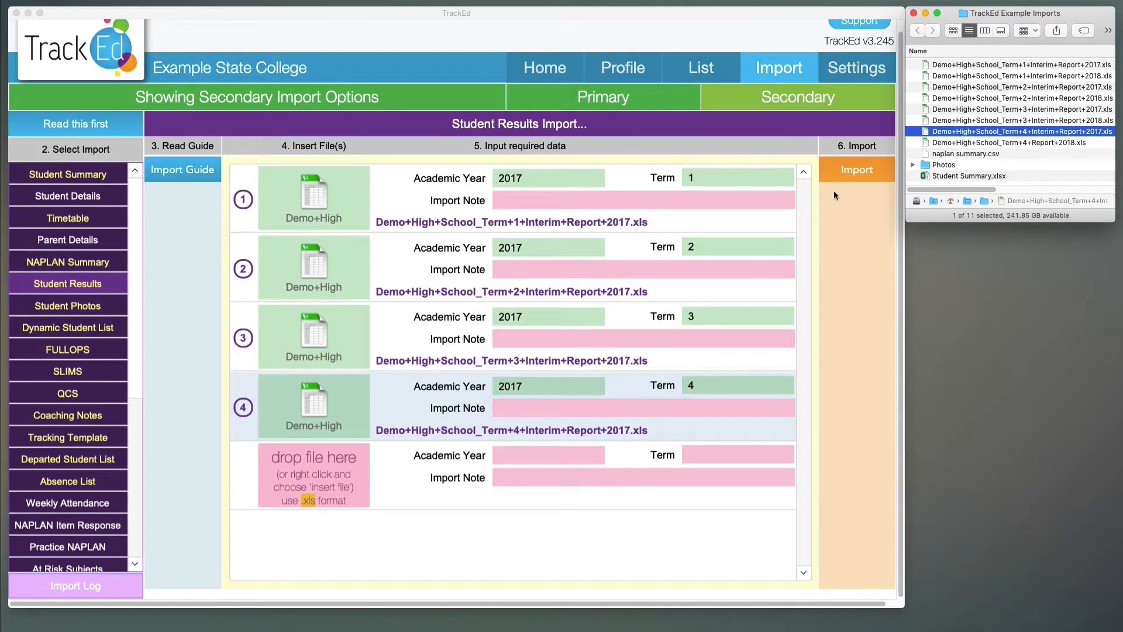
Add the 2018 Interim Report files for Terms 1 to 3, followed by the Term 4 Report 2018 file.
{"action": "left_click", "coordinate": [1017, 77]}
{"action": "left_click_drag", "start_coordinate": [1017, 79], "coordinate": [357, 490]}
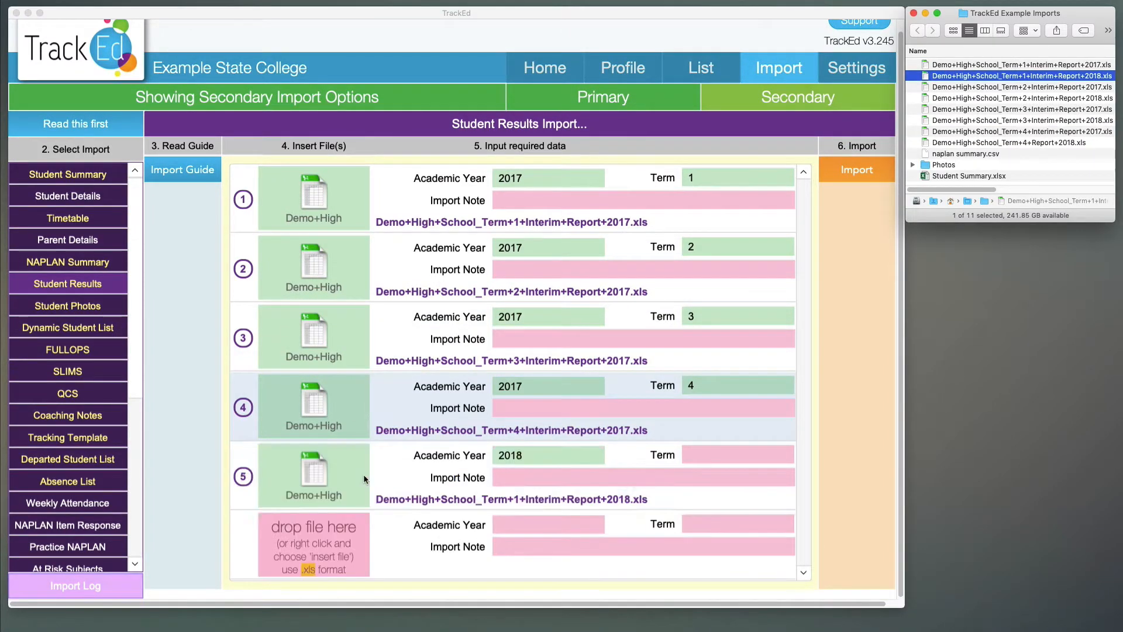
{"action": "left_click", "coordinate": [994, 98]}
{"action": "left_click_drag", "start_coordinate": [994, 97], "coordinate": [316, 541]}
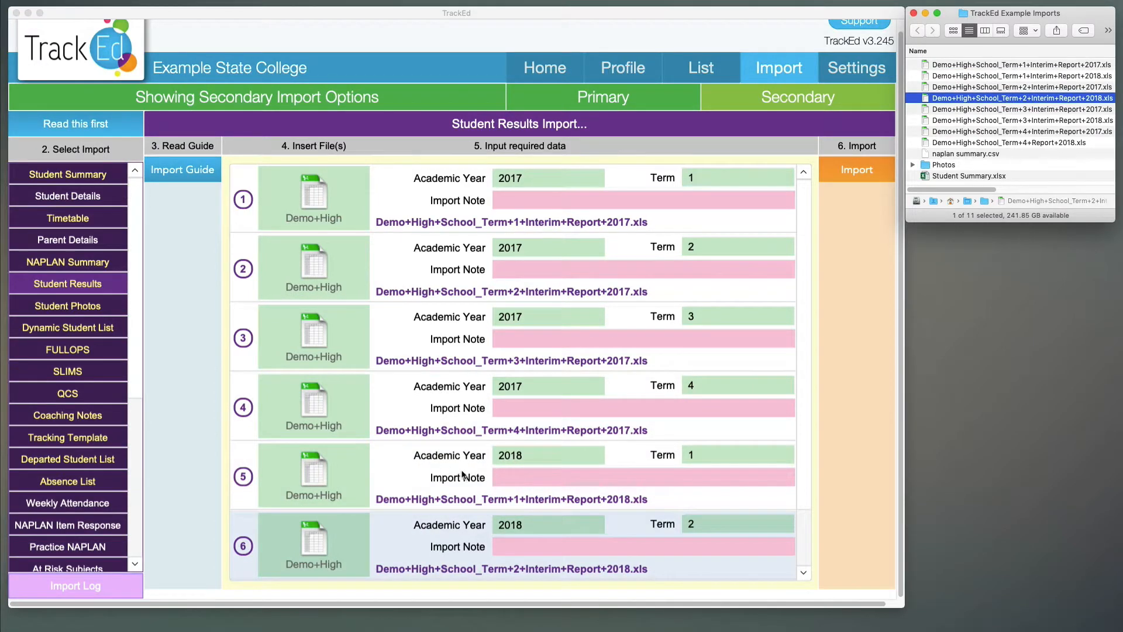
{"action": "scroll", "coordinate": [472, 475], "scroll_direction": "down", "scroll_amount": 2}
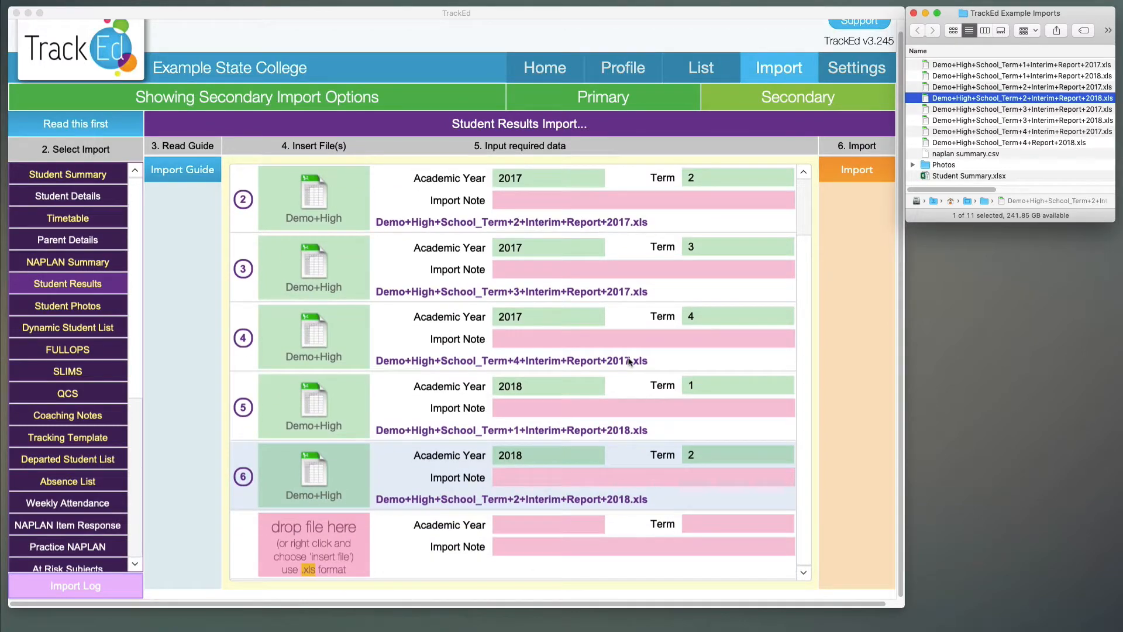
{"action": "left_click", "coordinate": [1023, 120]}
{"action": "left_click_drag", "start_coordinate": [1025, 121], "coordinate": [315, 545]}
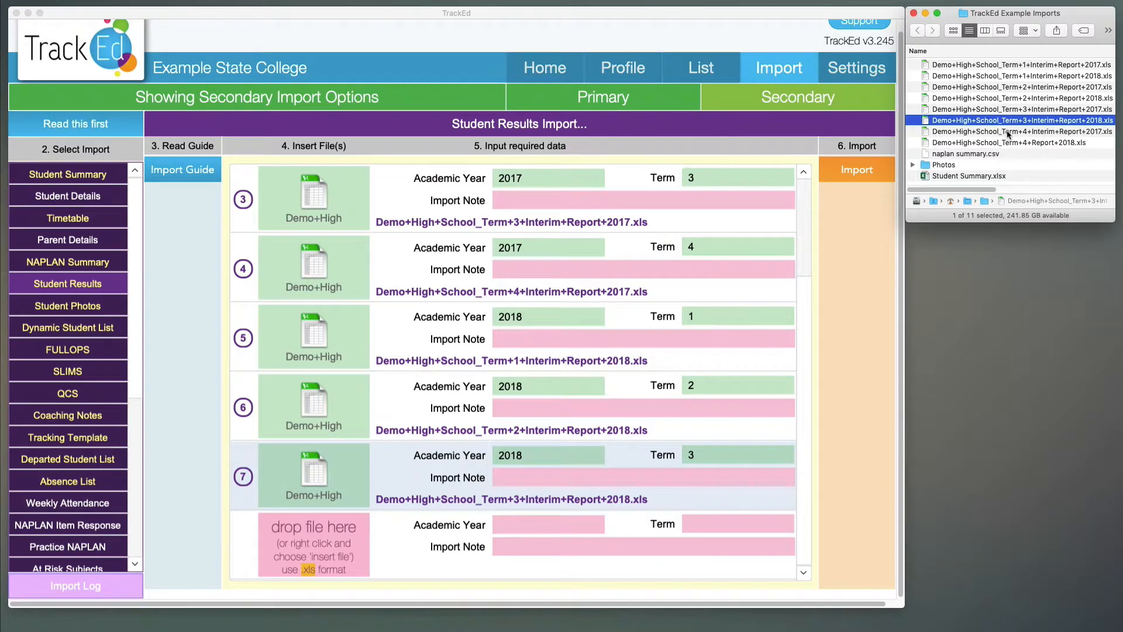
{"action": "left_click_drag", "start_coordinate": [1010, 143], "coordinate": [305, 531]}
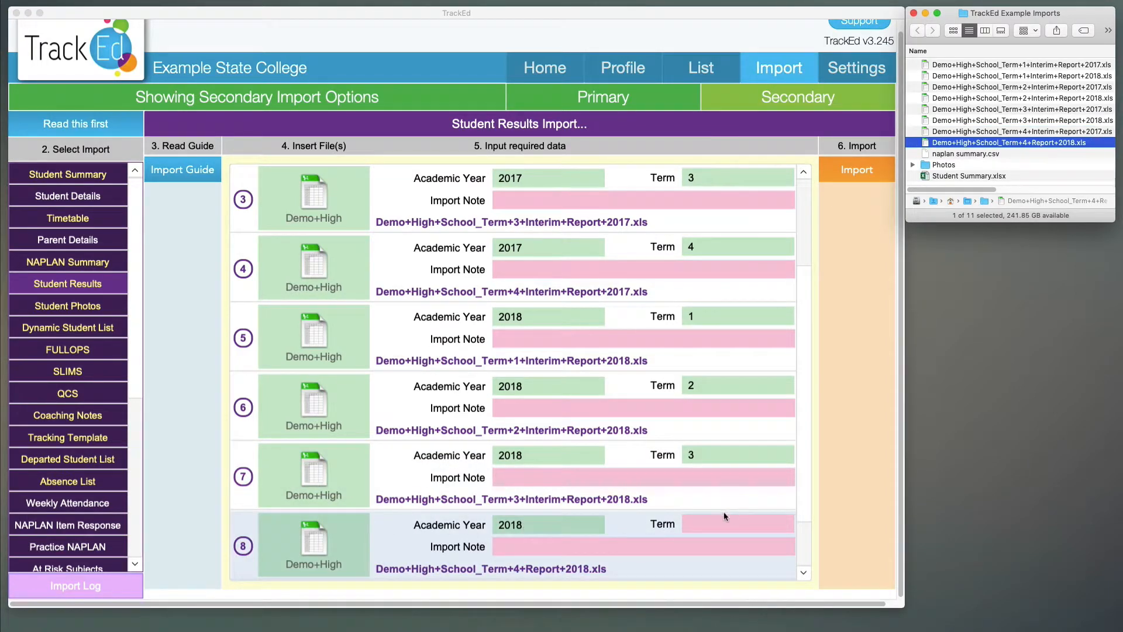
Set the term to 4 for the Term 4 Report 2018 file.
{"action": "left_click", "coordinate": [700, 518]}
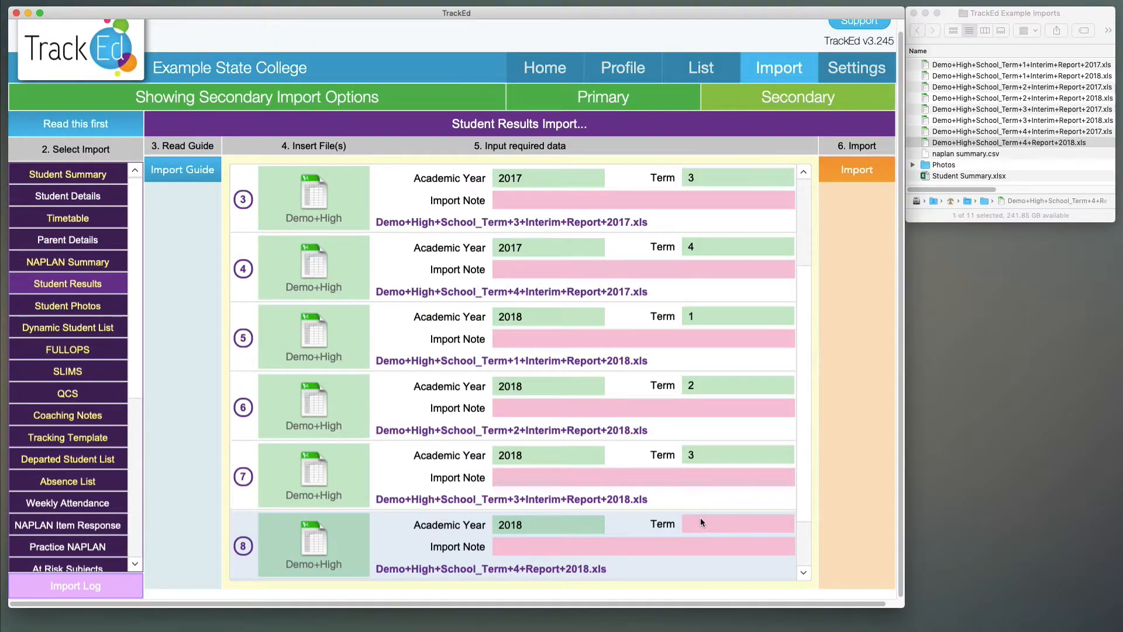
{"action": "left_click", "coordinate": [702, 519]}
{"action": "left_click", "coordinate": [692, 595]}
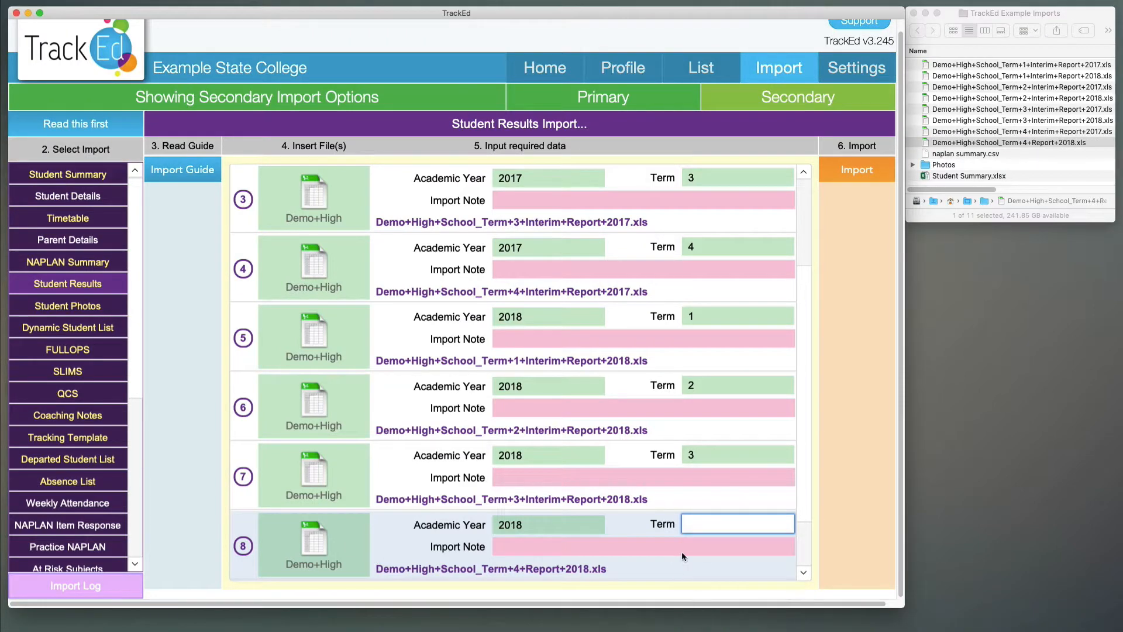
{"action": "left_click", "coordinate": [610, 524]}
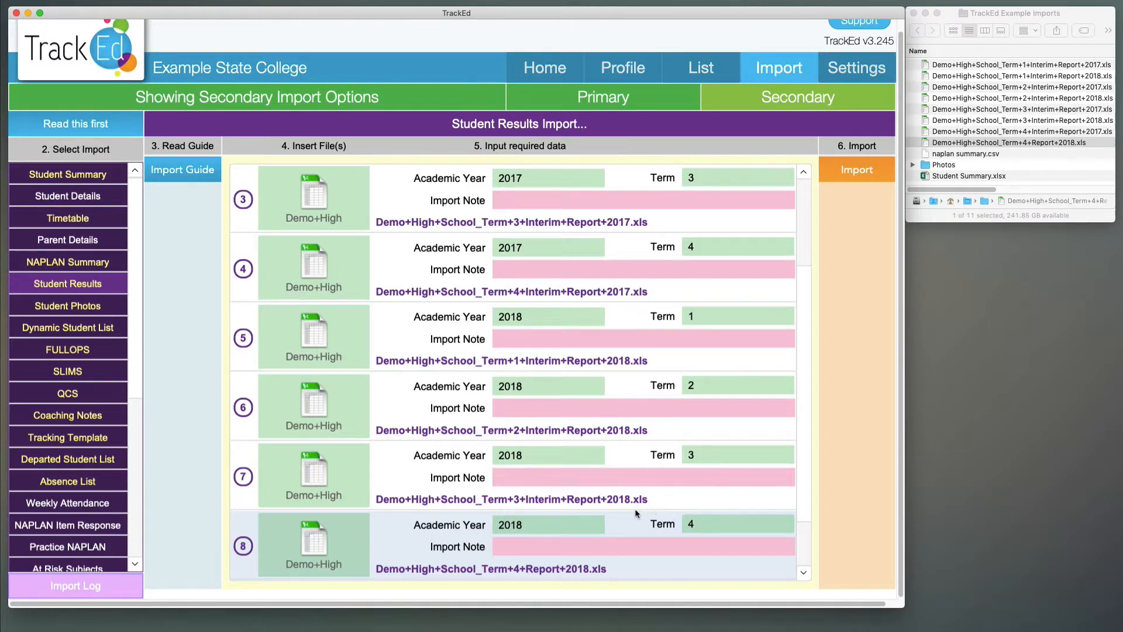
Check the year and term of the eight student results files, start importing them, and decline another backup.
{"action": "scroll", "coordinate": [636, 514], "scroll_direction": "up", "scroll_amount": 5}
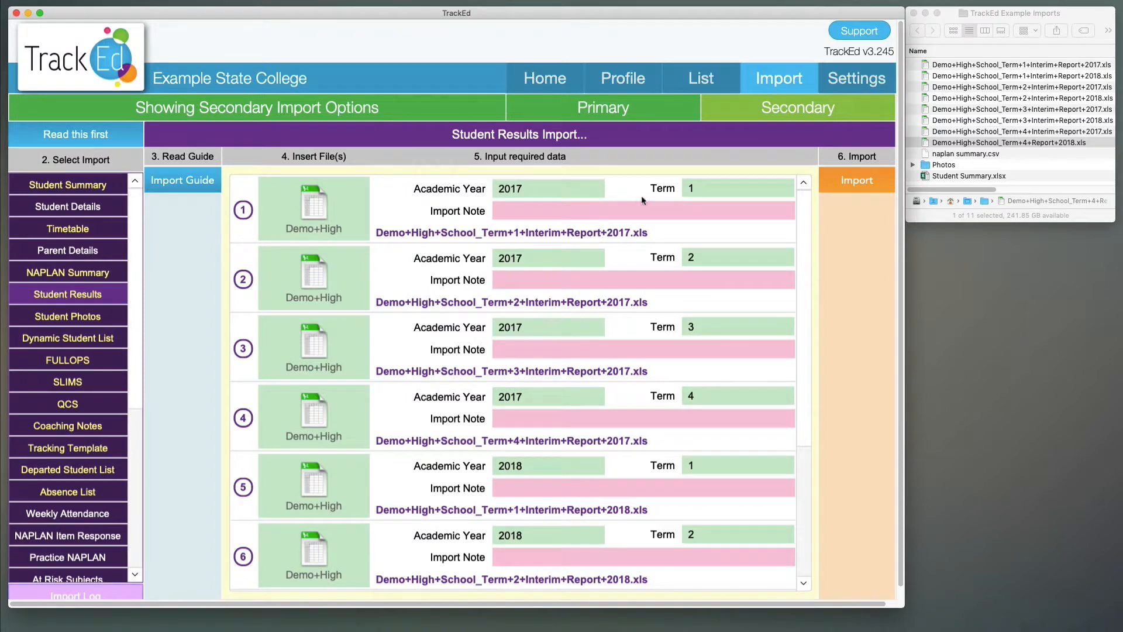
{"action": "scroll", "coordinate": [390, 381], "scroll_direction": "down", "scroll_amount": 5}
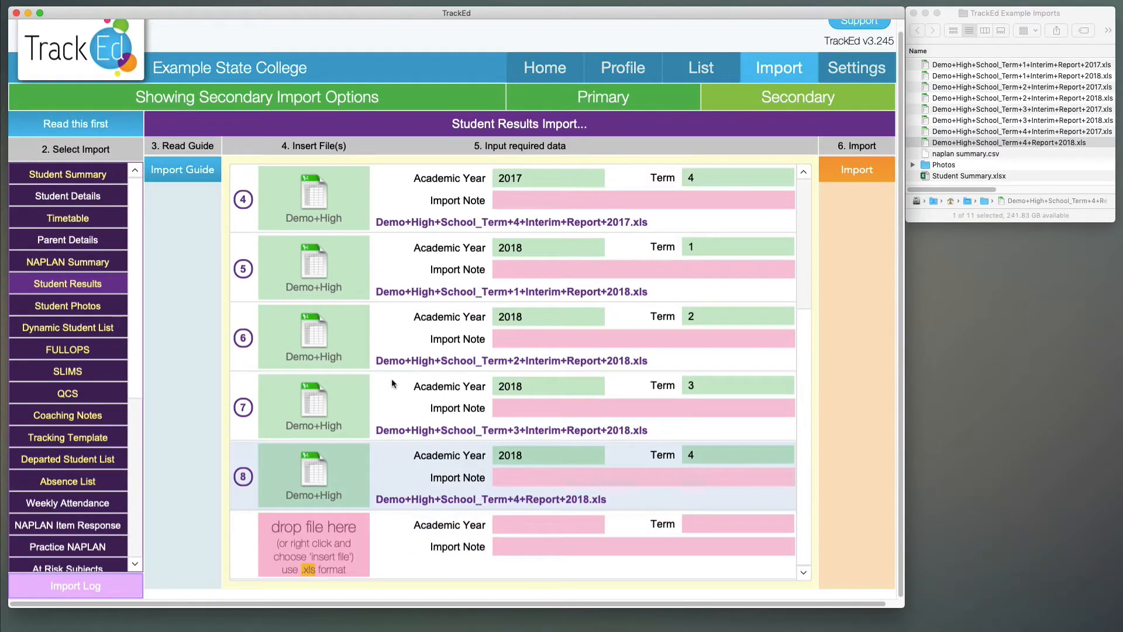
{"action": "scroll", "coordinate": [412, 462], "scroll_direction": "down", "scroll_amount": 5}
{"action": "scroll", "coordinate": [412, 472], "scroll_direction": "up", "scroll_amount": 5}
{"action": "scroll", "coordinate": [412, 471], "scroll_direction": "down", "scroll_amount": 1}
{"action": "left_click", "coordinate": [856, 169]}
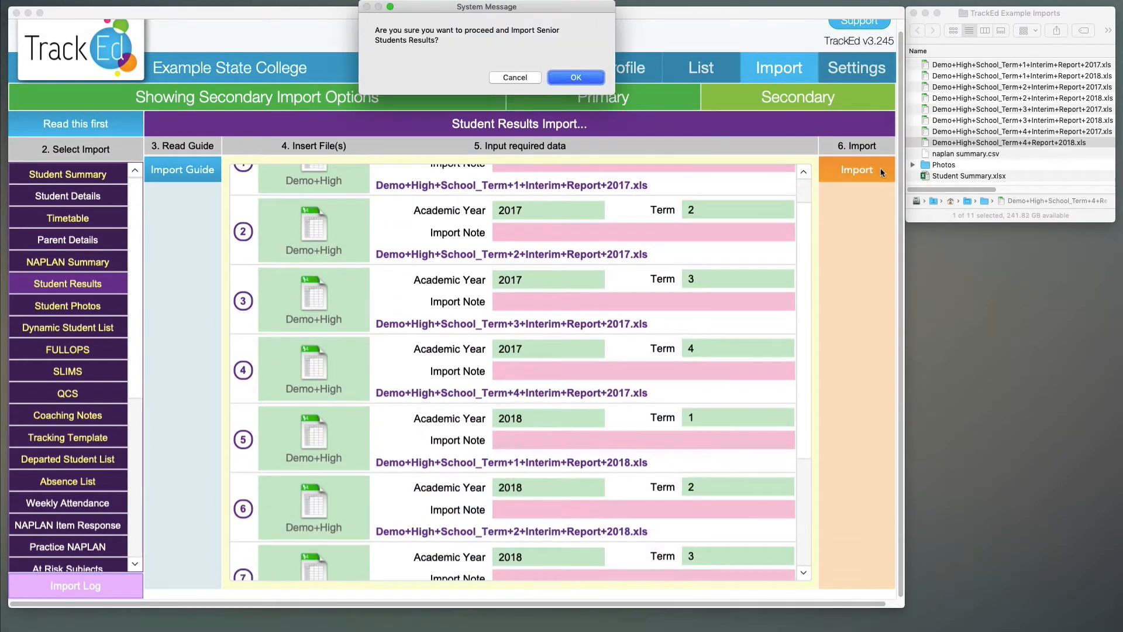
{"action": "left_click", "coordinate": [573, 78]}
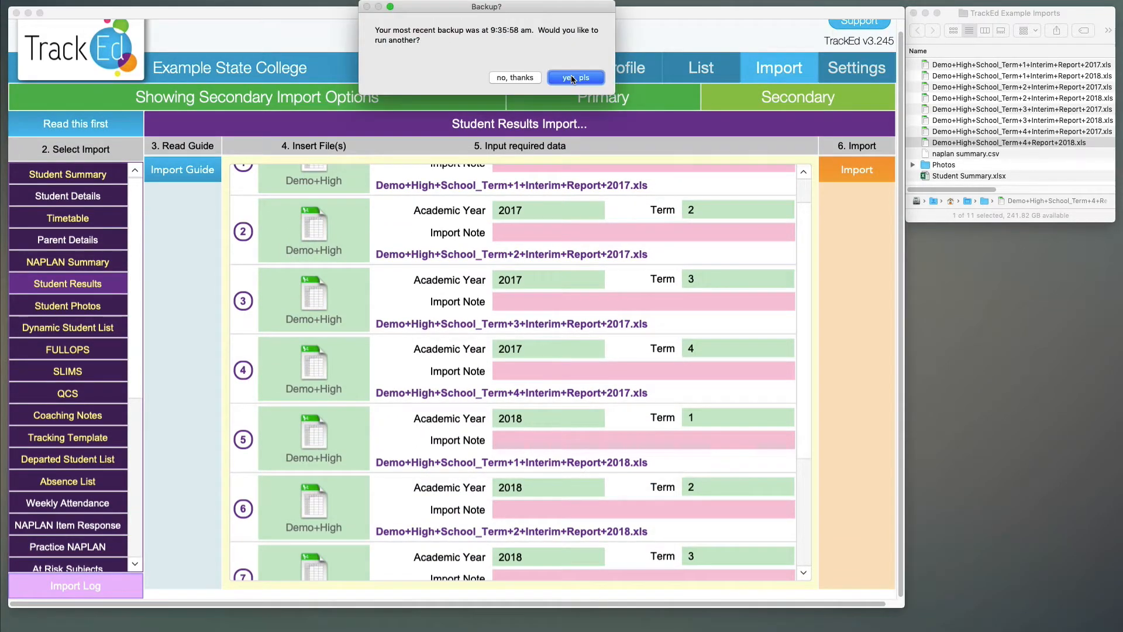
{"action": "left_click", "coordinate": [515, 78]}
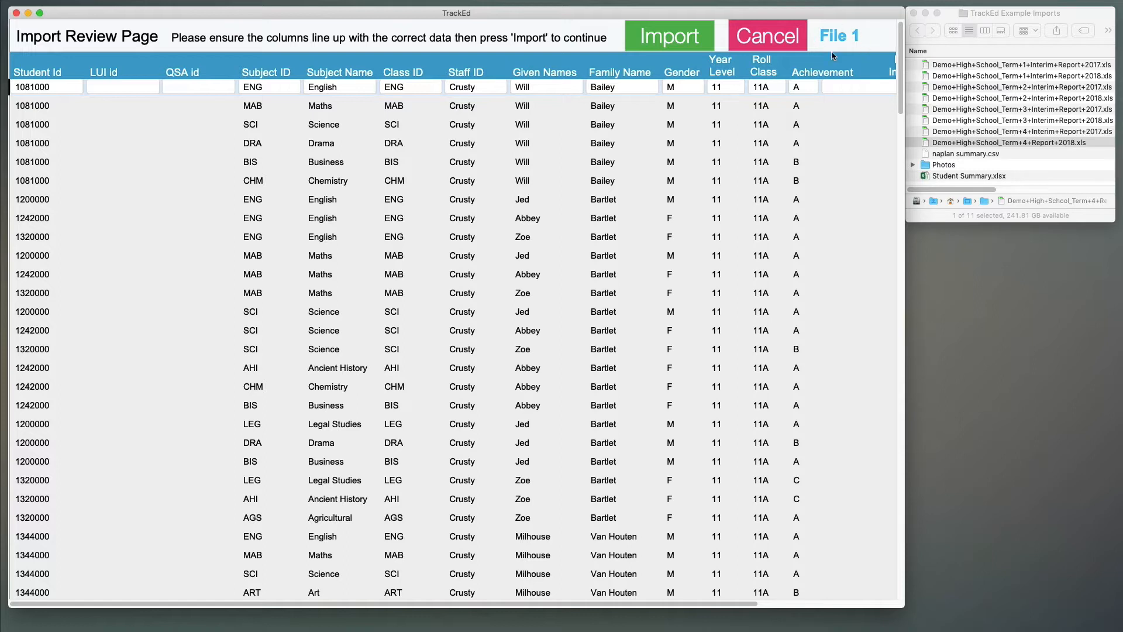
Approve the import review page for each of the eight student results files and acknowledge the completed import.
{"action": "left_click", "coordinate": [695, 42]}
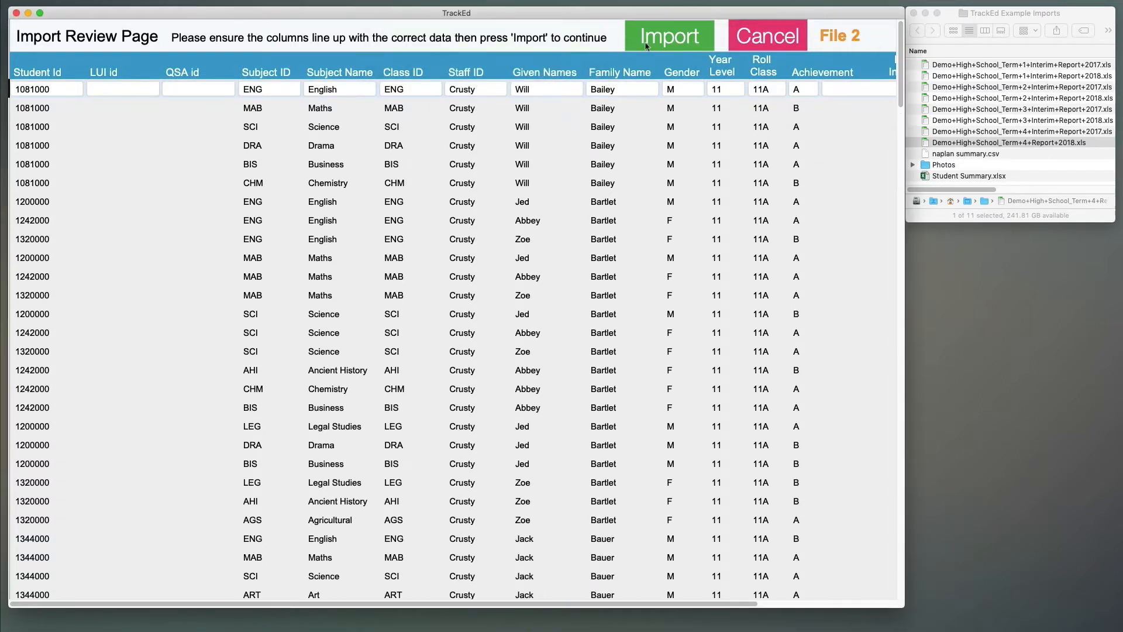
{"action": "left_click", "coordinate": [654, 42]}
{"action": "left_click", "coordinate": [656, 35]}
{"action": "left_click", "coordinate": [656, 35]}
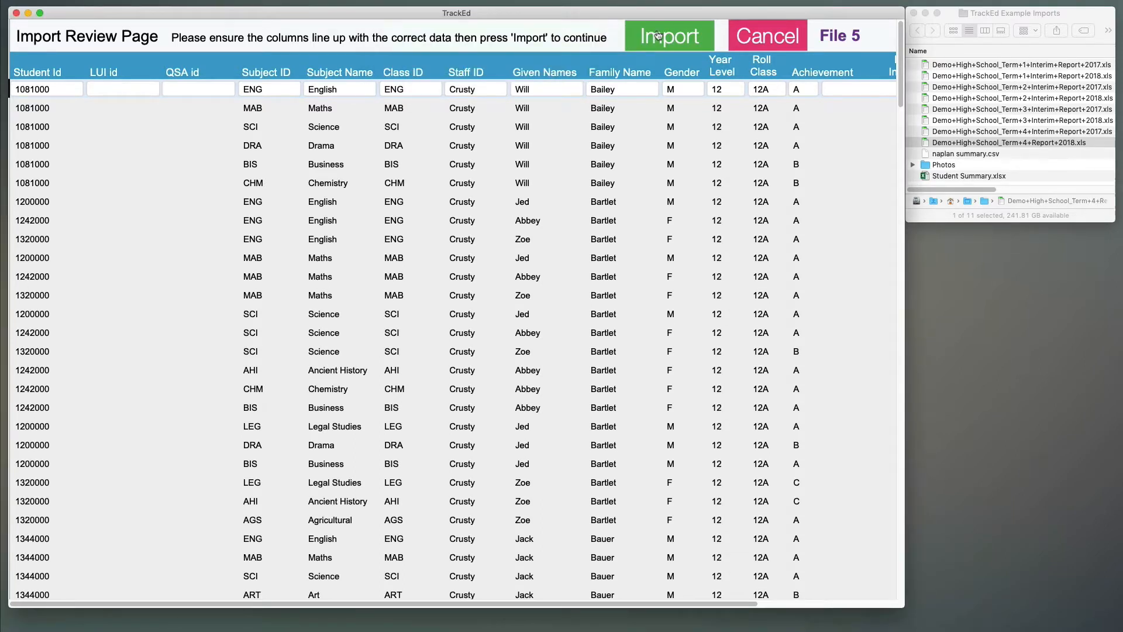
{"action": "left_click", "coordinate": [658, 36]}
{"action": "left_click", "coordinate": [656, 36]}
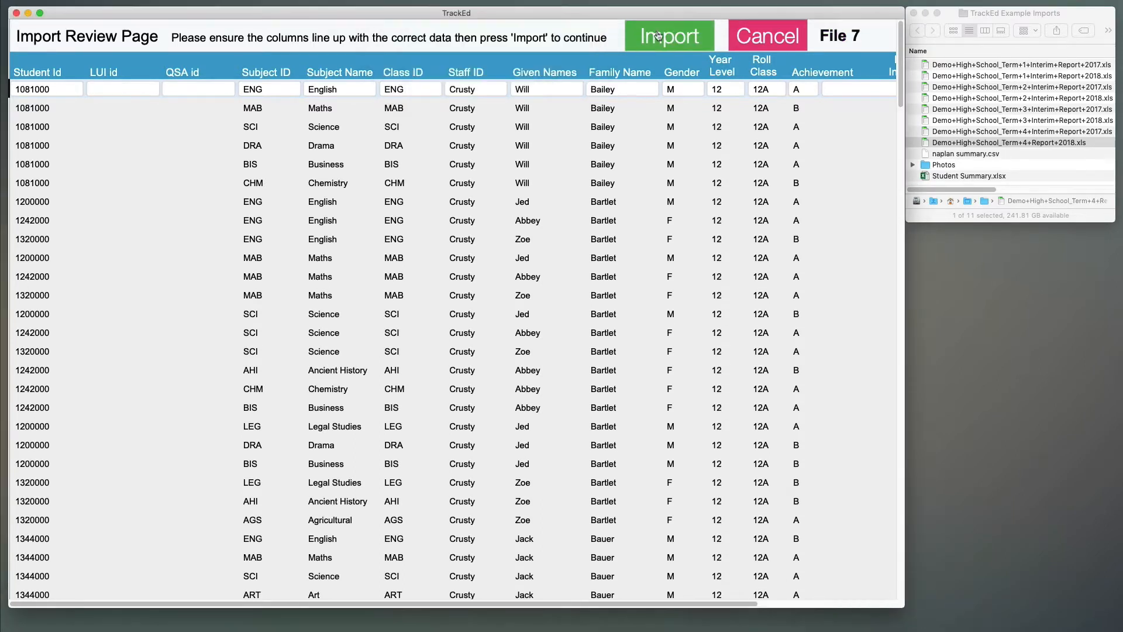
{"action": "left_click", "coordinate": [659, 38]}
{"action": "left_click", "coordinate": [659, 39]}
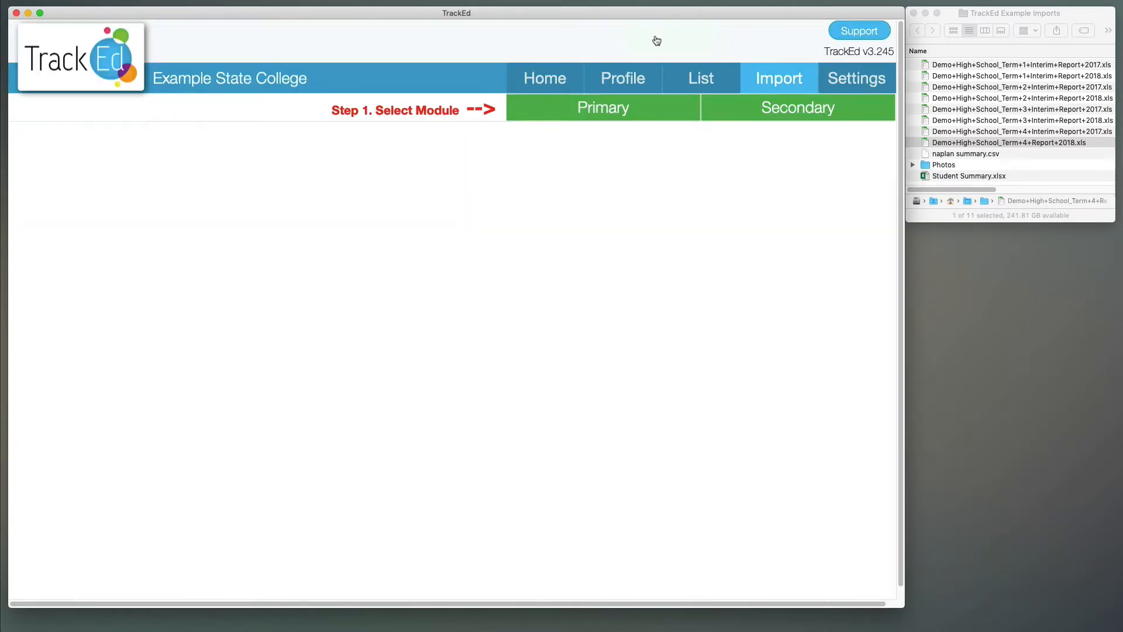
{"action": "left_click", "coordinate": [658, 41]}
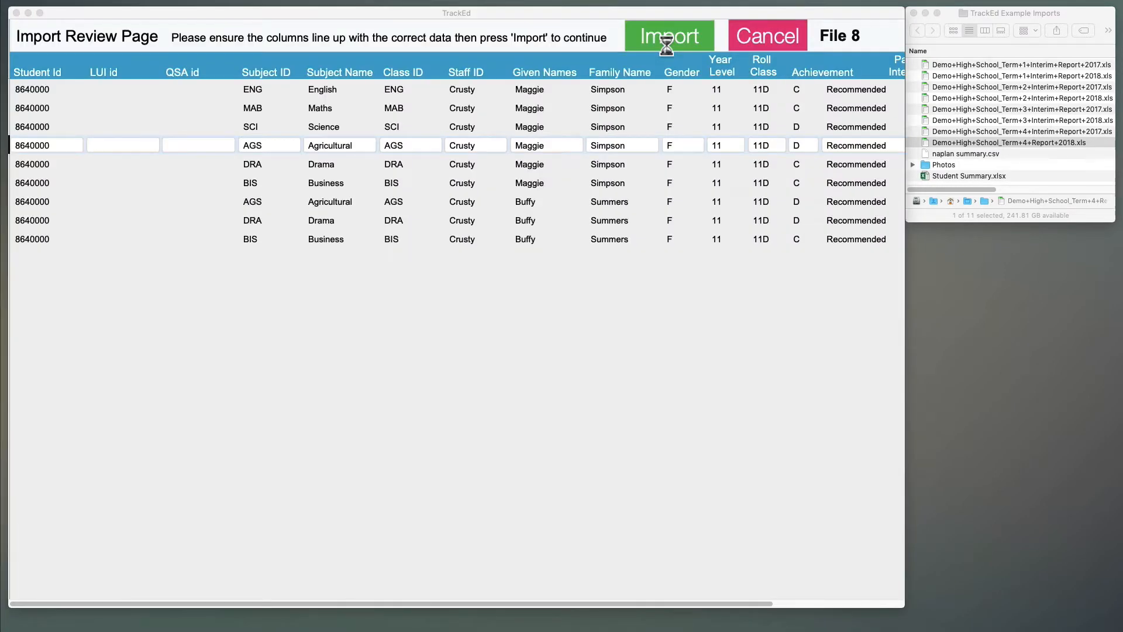
{"action": "left_click", "coordinate": [666, 41]}
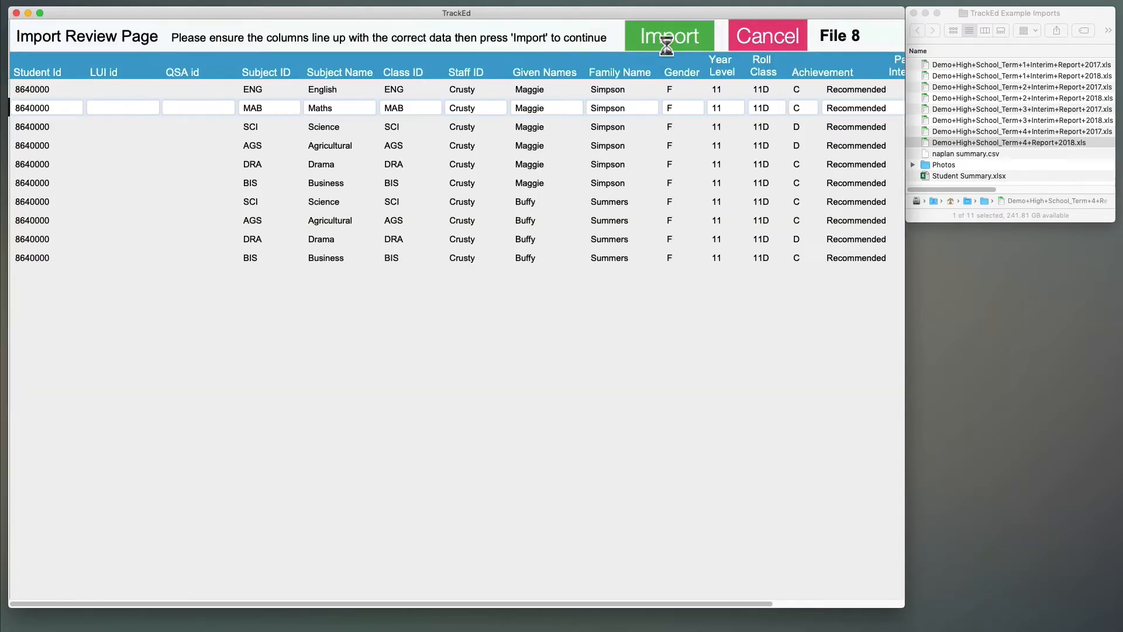
{"action": "left_click", "coordinate": [666, 45]}
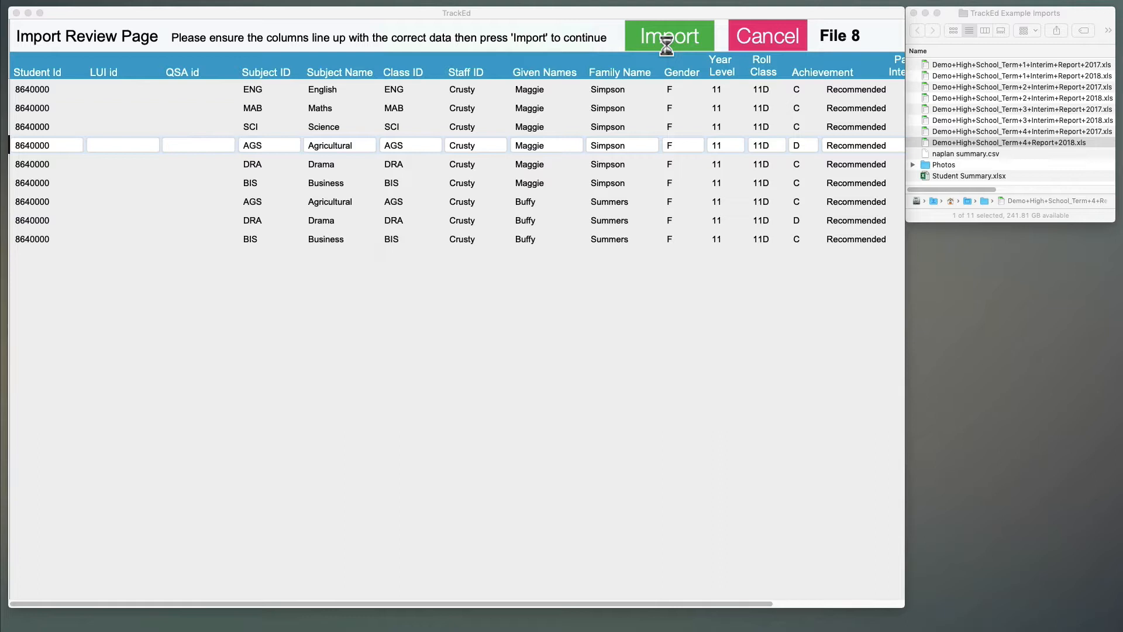
{"action": "left_click", "coordinate": [655, 40]}
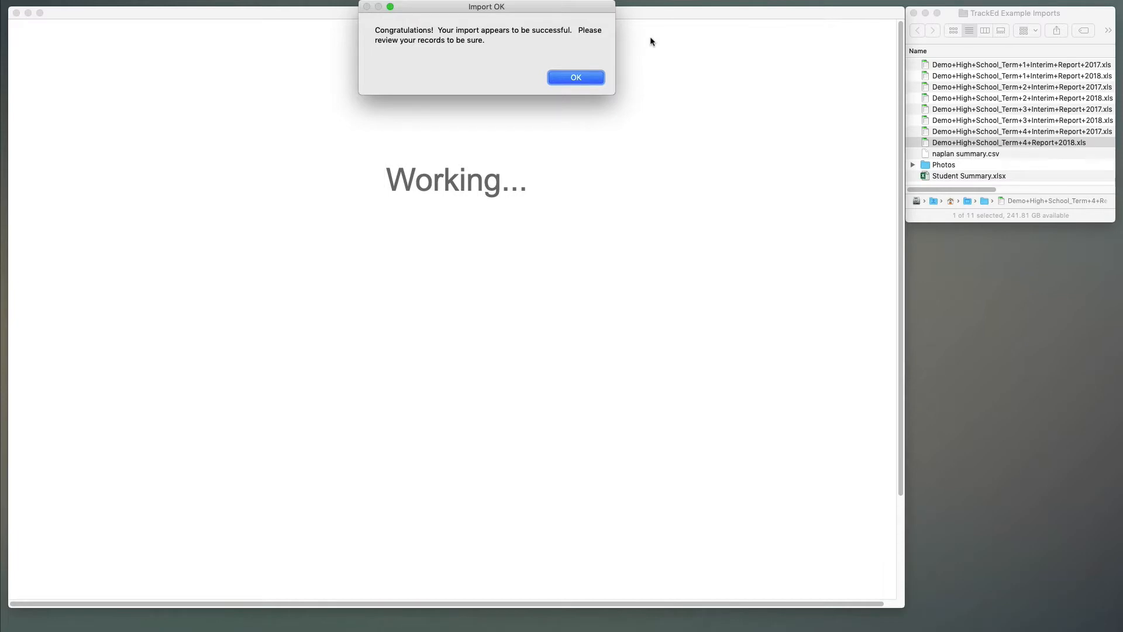
{"action": "left_click", "coordinate": [598, 79]}
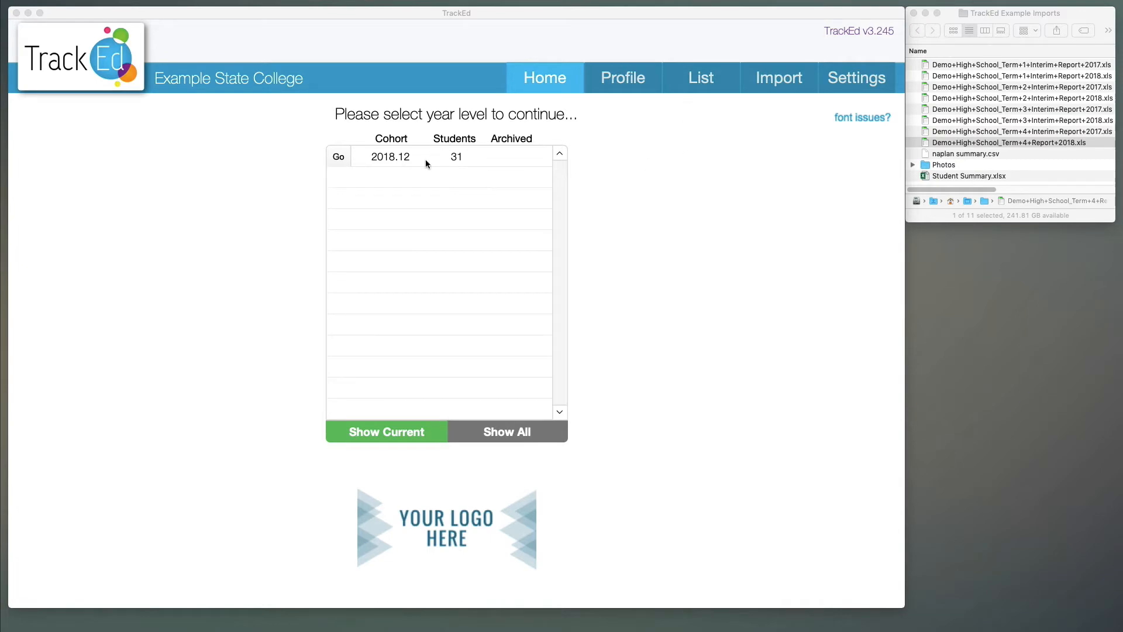
Open the 2018.12 cohort and inspect the imported Year 11 and 12 results on the first three student profiles.
{"action": "left_click", "coordinate": [404, 161]}
{"action": "left_click", "coordinate": [402, 160]}
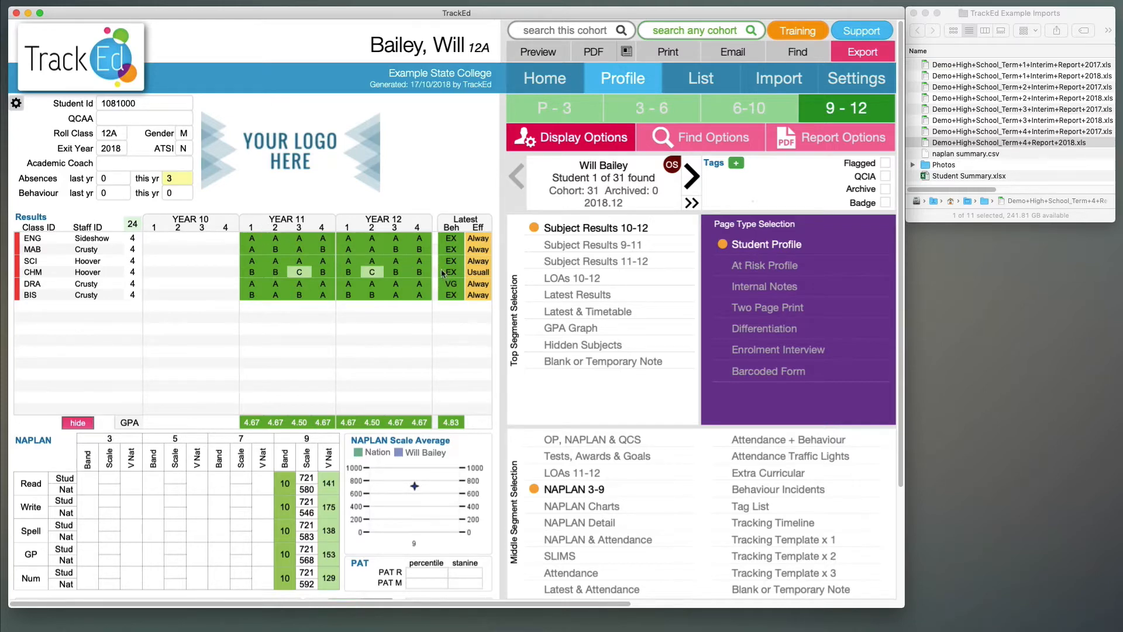
{"action": "left_click", "coordinate": [692, 180]}
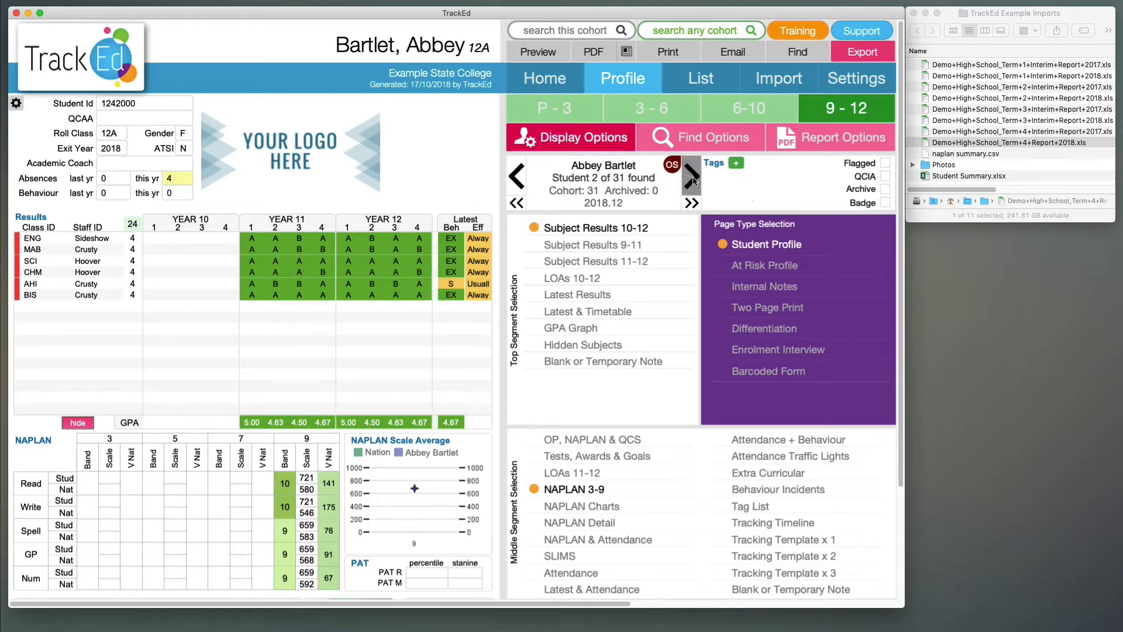
{"action": "left_click", "coordinate": [691, 180]}
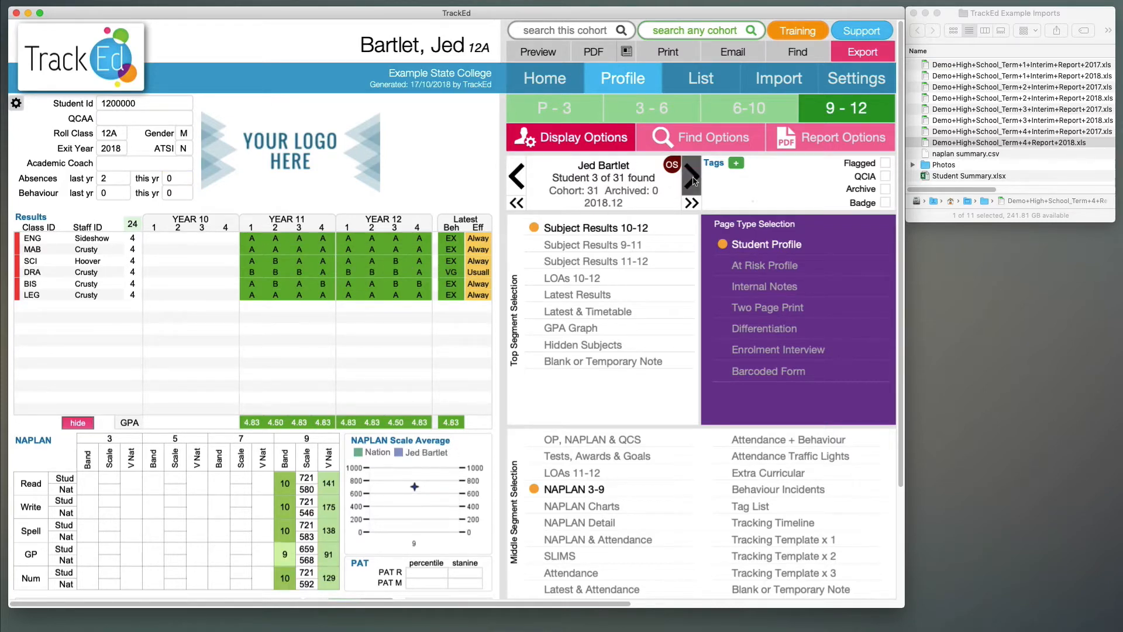
{"action": "left_click", "coordinate": [517, 176]}
{"action": "left_click", "coordinate": [517, 177]}
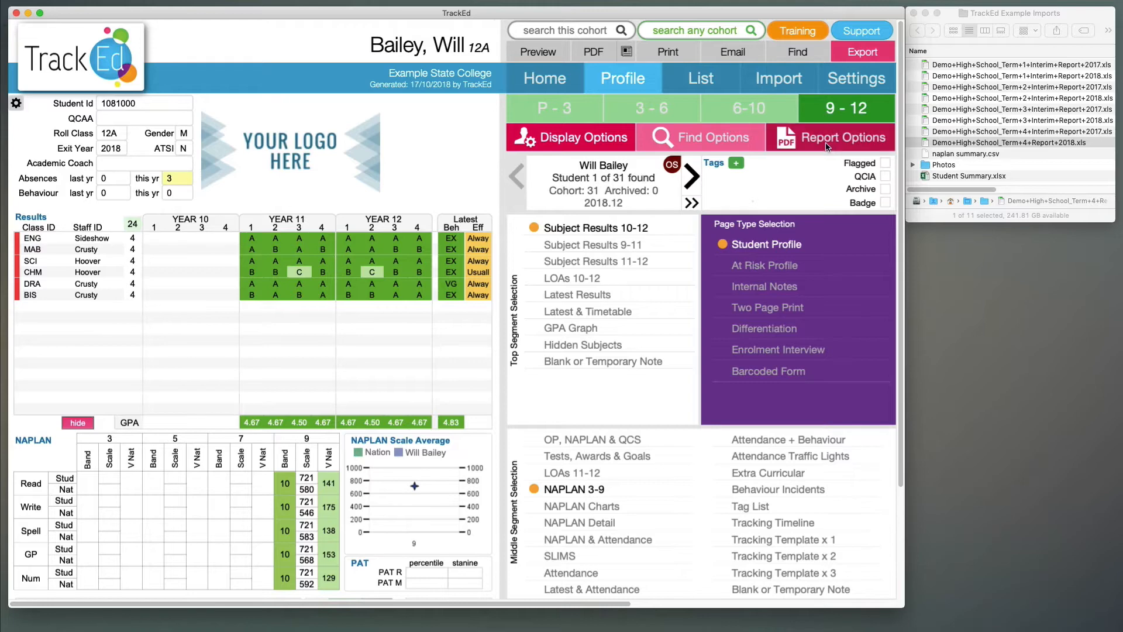
Start the Student Photos import in the Secondary module with the import note left blank.
{"action": "left_click", "coordinate": [790, 72]}
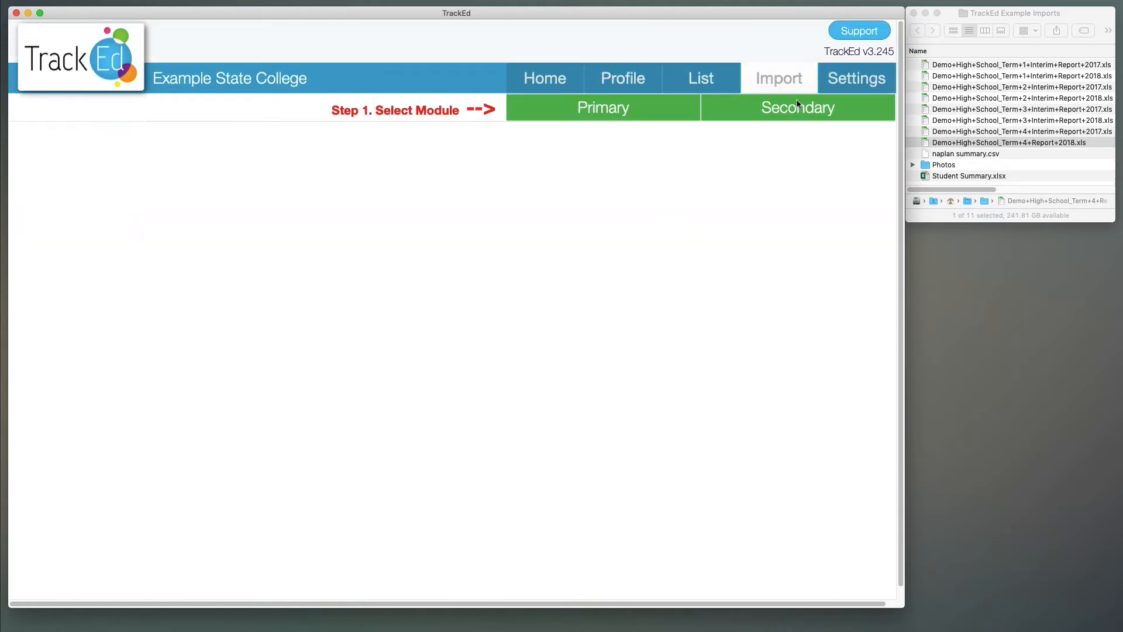
{"action": "left_click", "coordinate": [795, 100]}
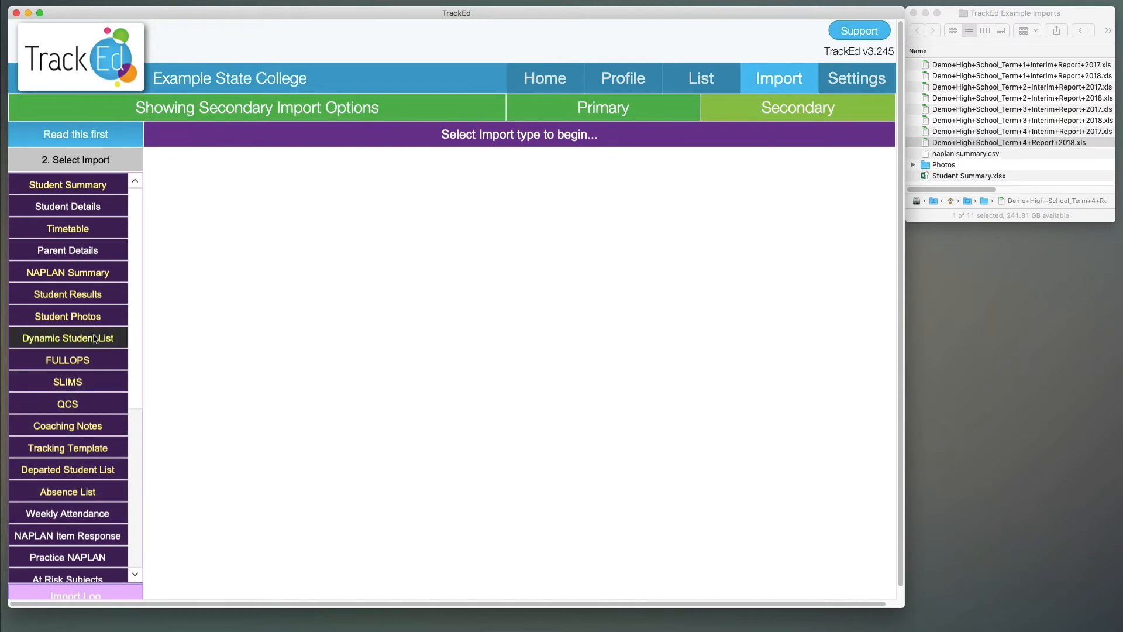
{"action": "left_click", "coordinate": [86, 318]}
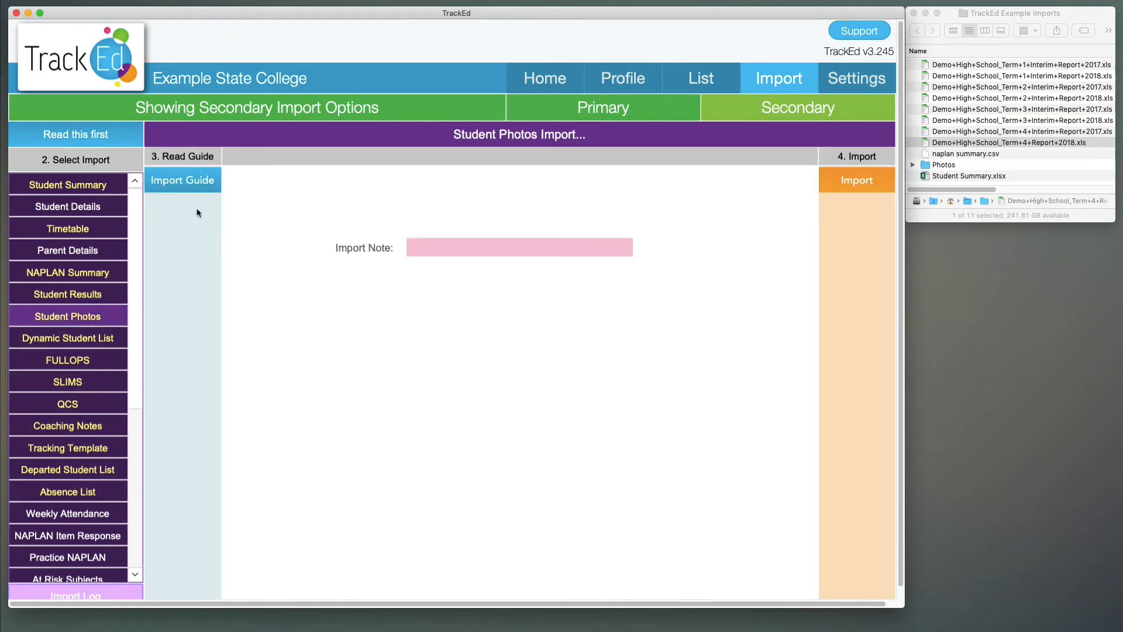
{"action": "left_click", "coordinate": [511, 241]}
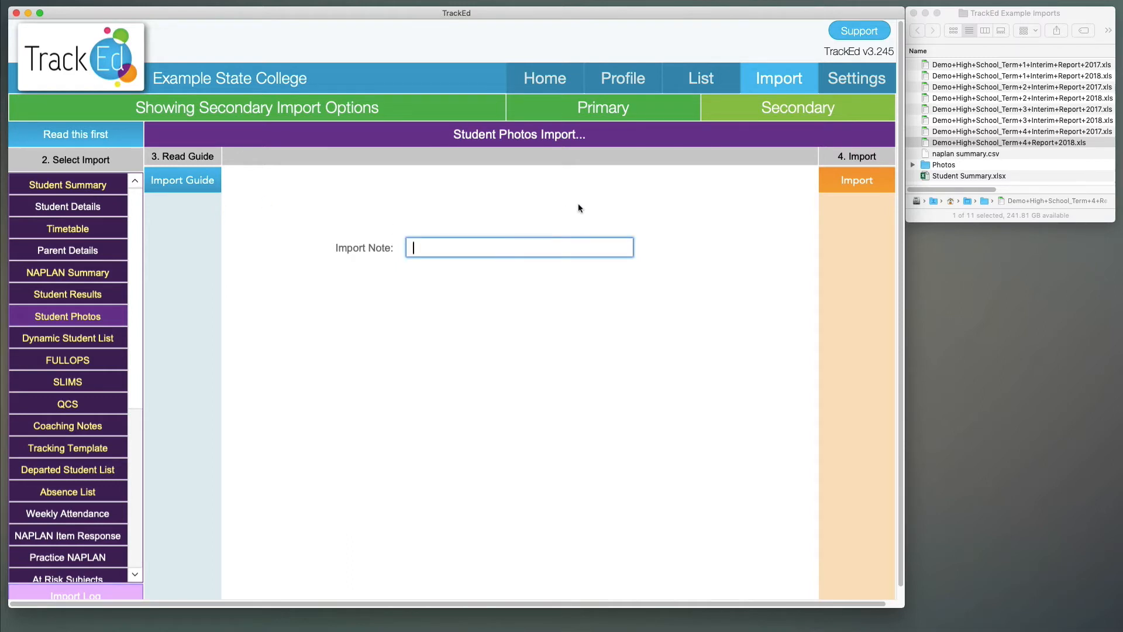
{"action": "left_click", "coordinate": [857, 180]}
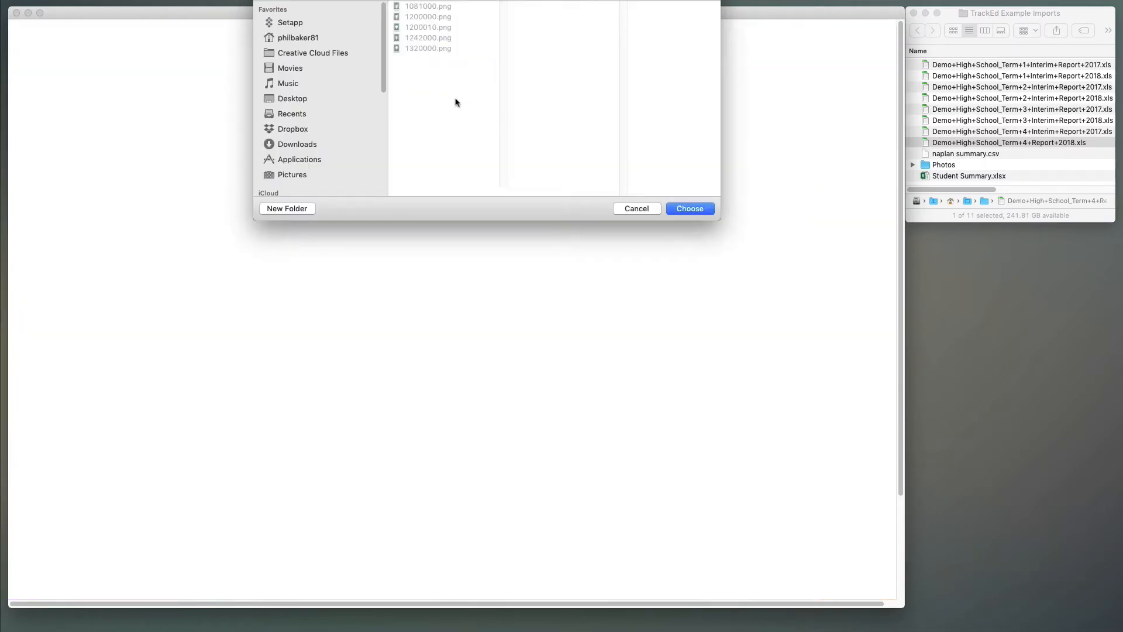
Choose the folder of PNG student photos as the import source and acknowledge the completed import.
{"action": "scroll", "coordinate": [301, 135], "scroll_direction": "down", "scroll_amount": 5}
{"action": "scroll", "coordinate": [301, 135], "scroll_direction": "up", "scroll_amount": 5}
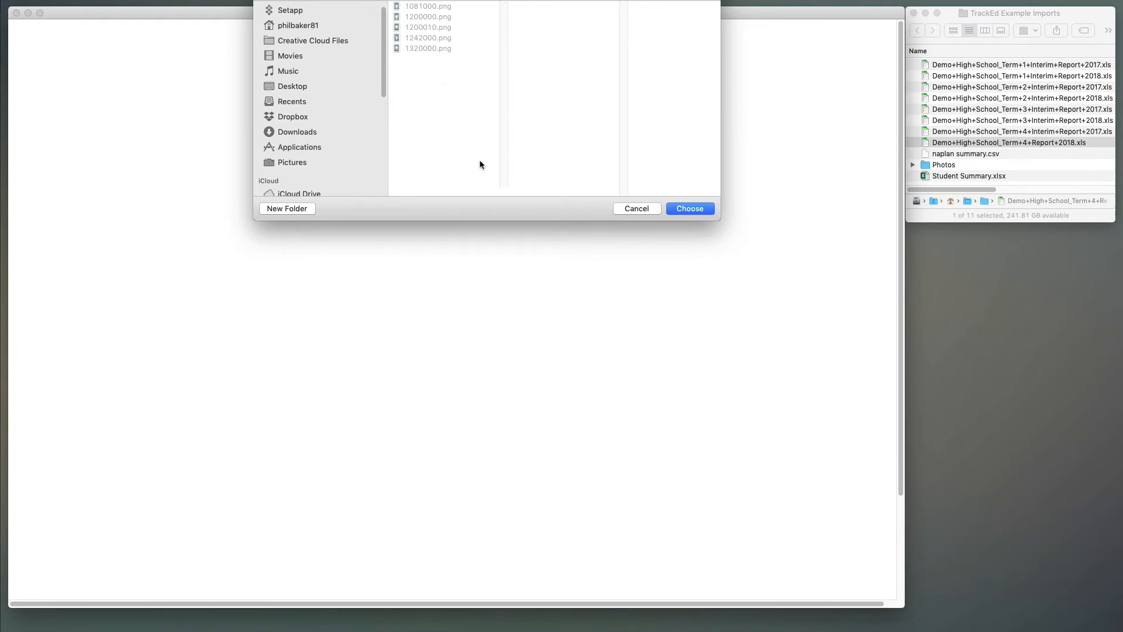
{"action": "left_click", "coordinate": [700, 209]}
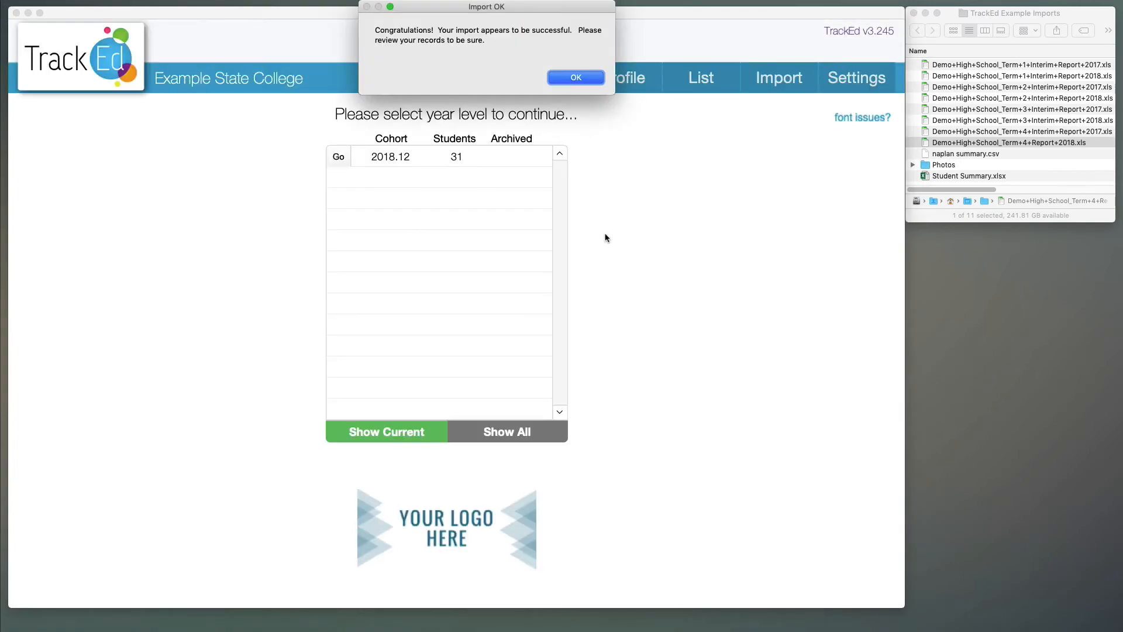
{"action": "left_click", "coordinate": [576, 76]}
Open the 2018.12 cohort and check the photos on the first four student profiles, returning to the second student.
{"action": "left_click", "coordinate": [469, 166]}
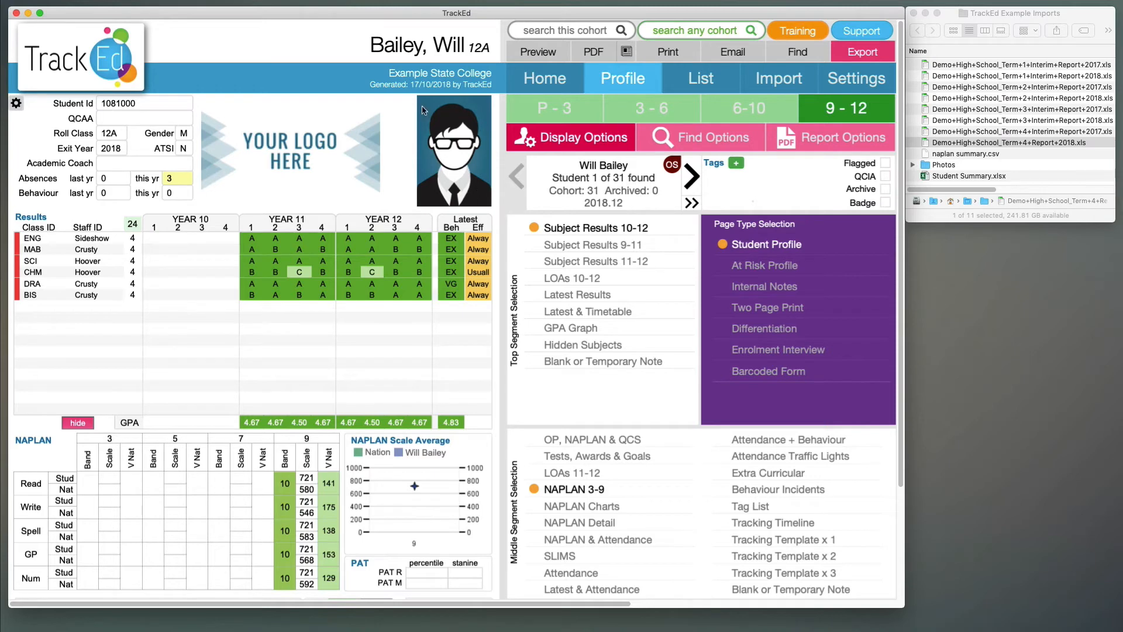
{"action": "left_click", "coordinate": [689, 186]}
{"action": "left_click", "coordinate": [689, 186]}
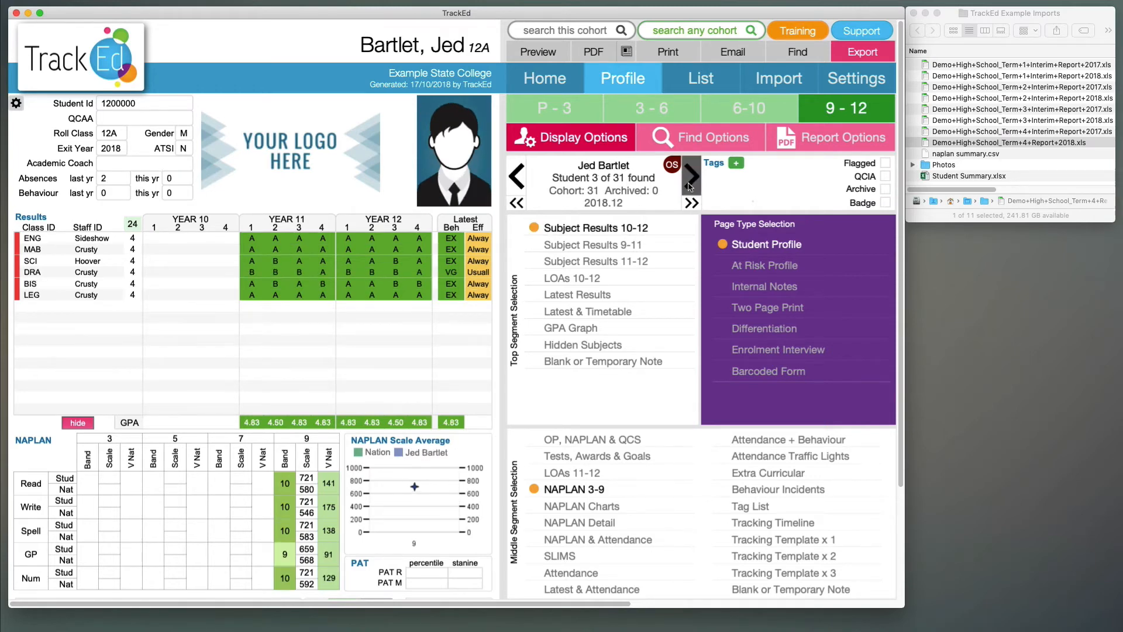
{"action": "left_click", "coordinate": [689, 186]}
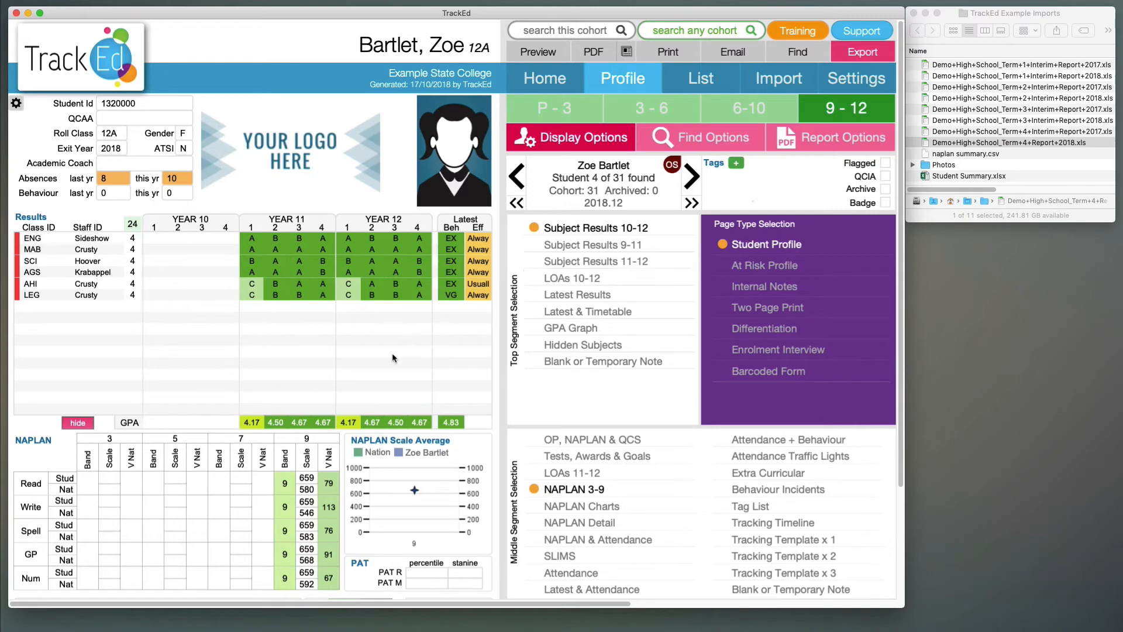
{"action": "left_click", "coordinate": [524, 175]}
{"action": "left_click", "coordinate": [524, 175]}
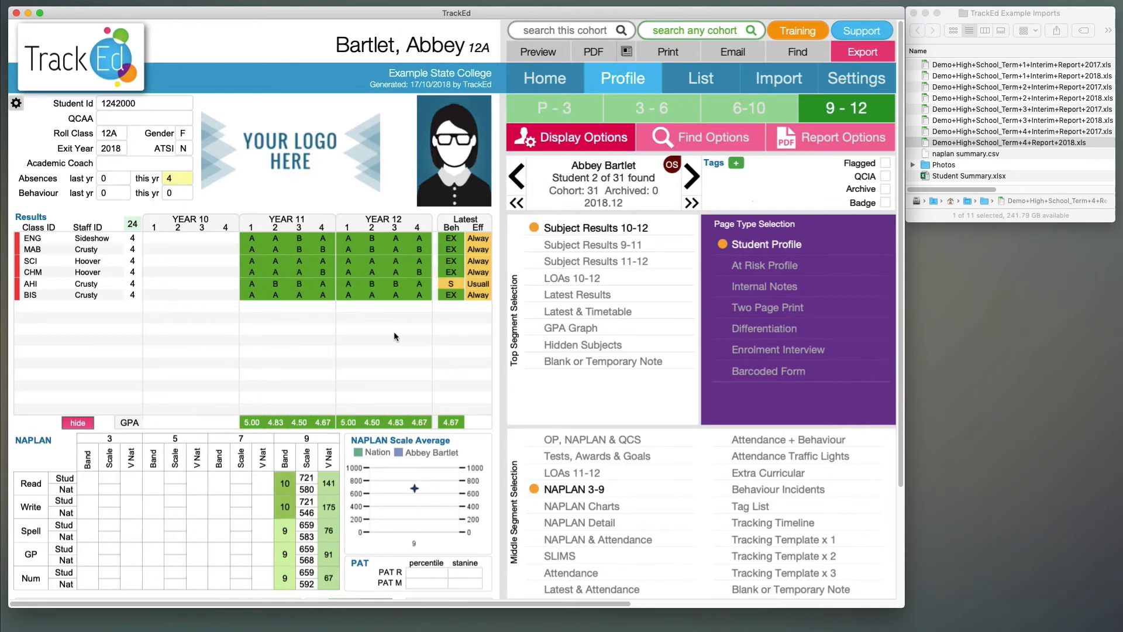
Try Attendance, Extra Curricular and Behaviour Incidents in the second student's middle profile segment, and set it to Tracking Timeline.
{"action": "scroll", "coordinate": [394, 337], "scroll_direction": "down", "scroll_amount": 5}
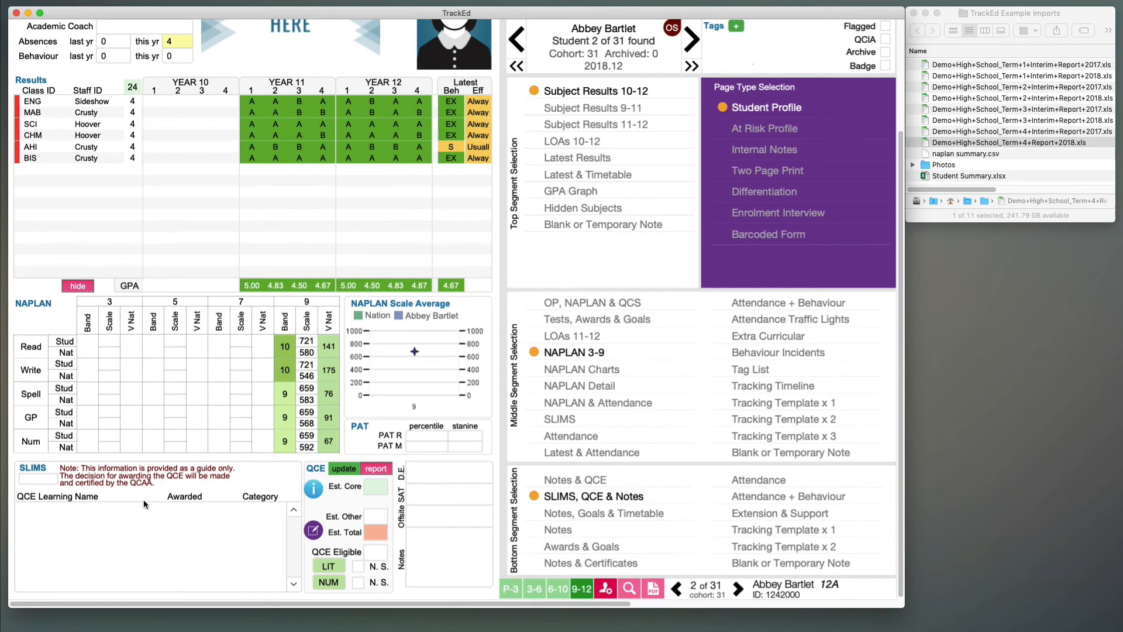
{"action": "scroll", "coordinate": [412, 535], "scroll_direction": "up", "scroll_amount": 2}
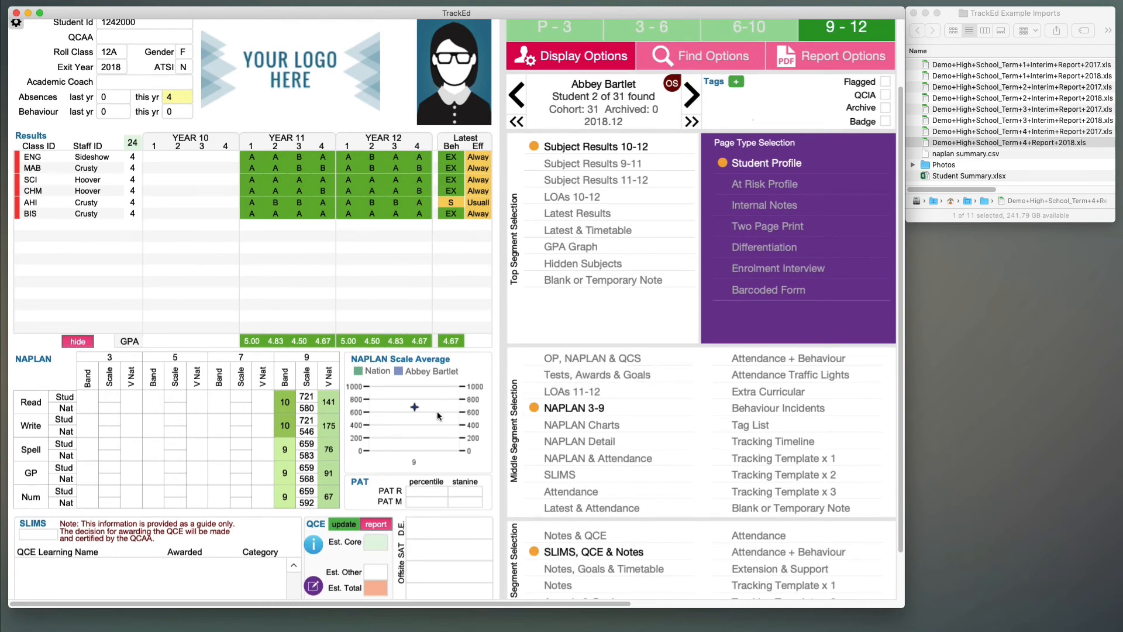
{"action": "scroll", "coordinate": [567, 458], "scroll_direction": "down", "scroll_amount": 1}
{"action": "left_click", "coordinate": [570, 476]}
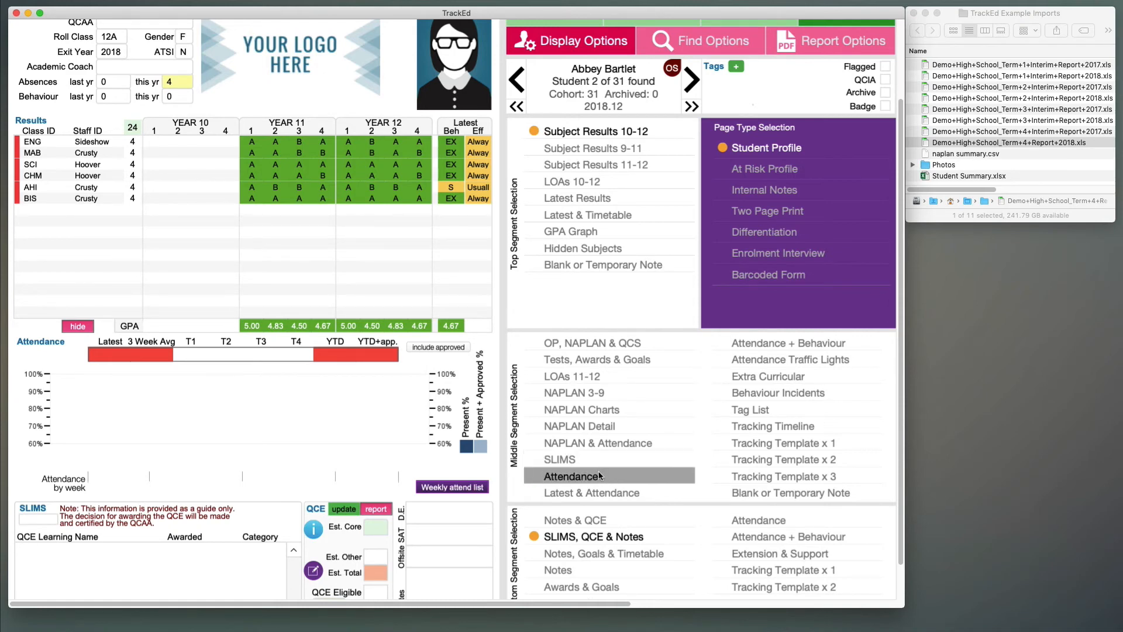
{"action": "left_click", "coordinate": [773, 378]}
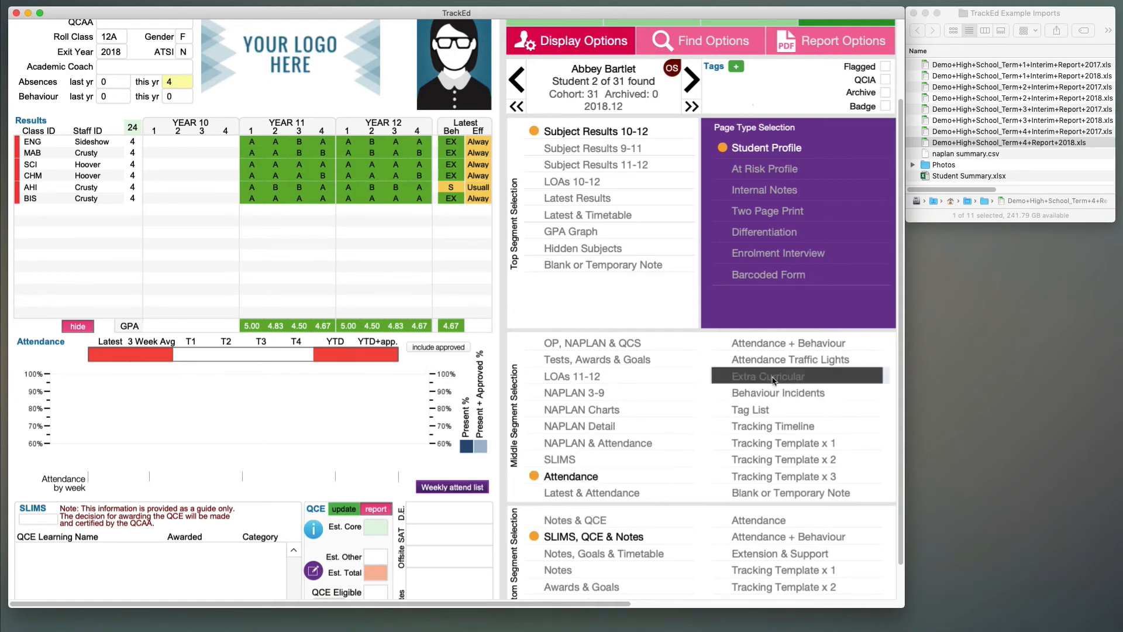
{"action": "left_click", "coordinate": [774, 392]}
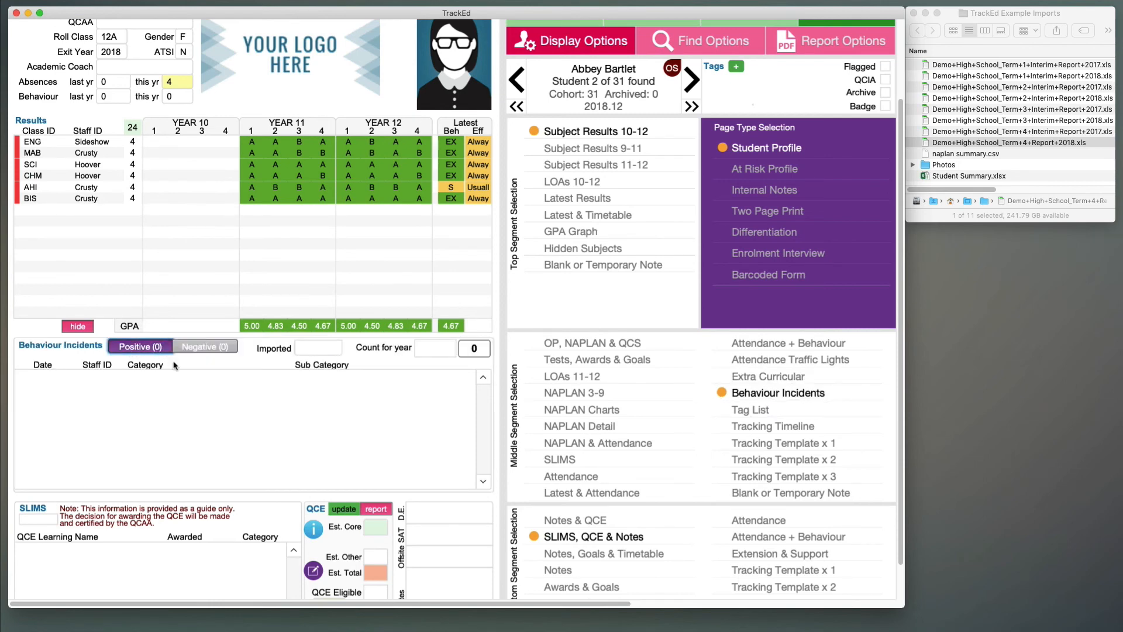
{"action": "left_click", "coordinate": [762, 423]}
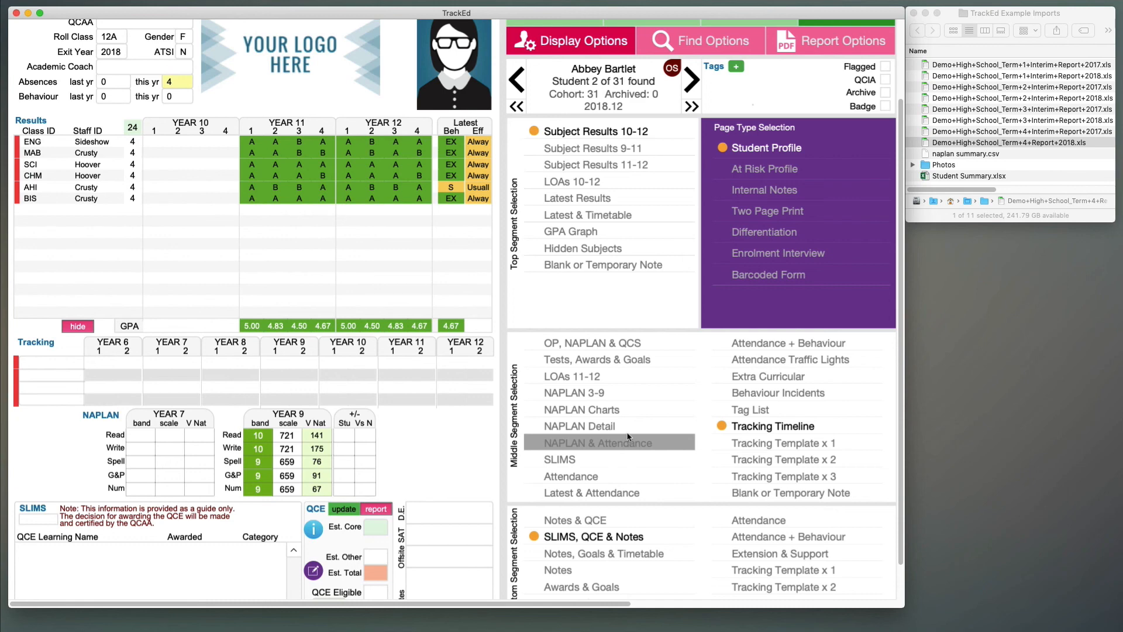
{"action": "scroll", "coordinate": [628, 436], "scroll_direction": "up", "scroll_amount": 3}
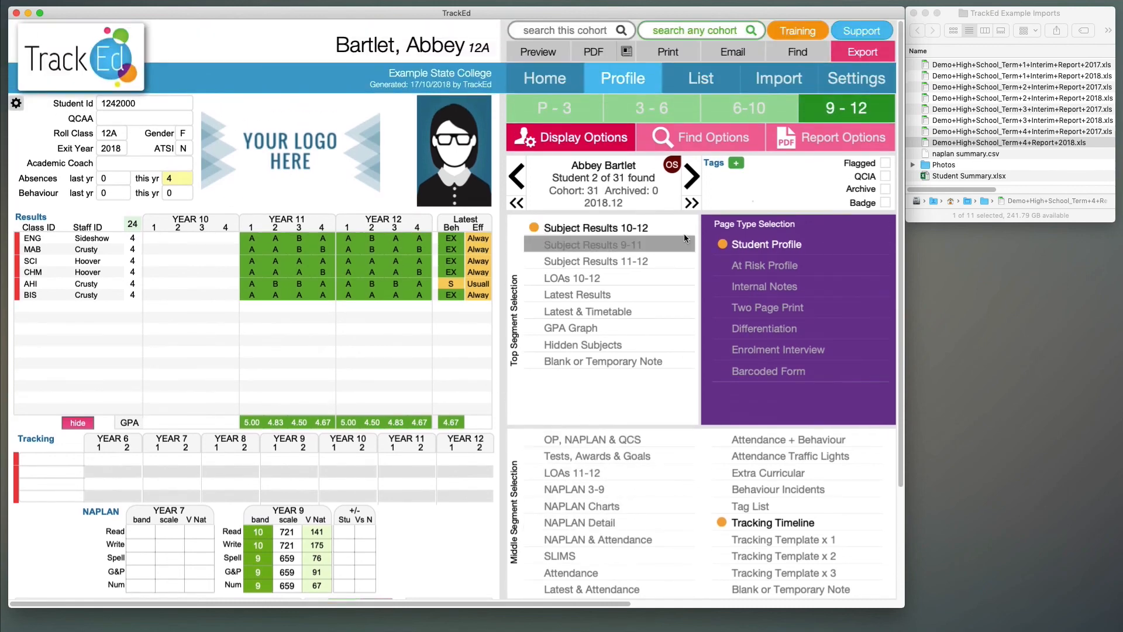